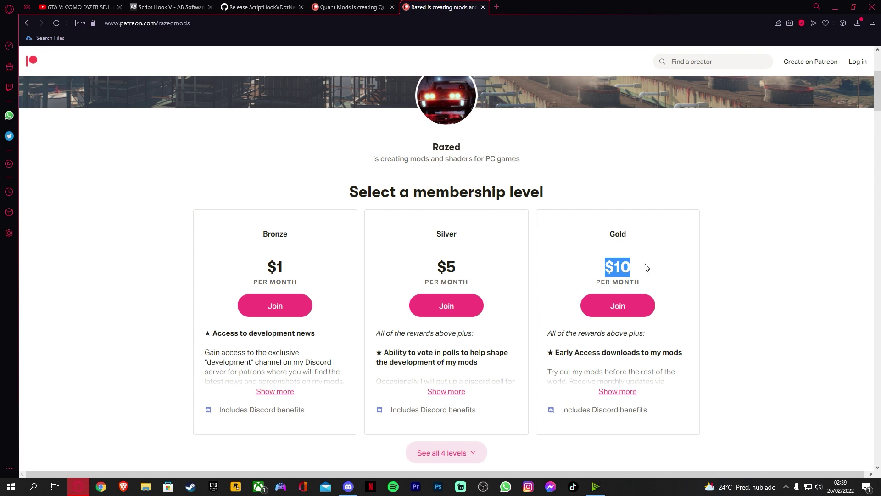
{"action": "scroll", "coordinate": [558, 263], "scroll_direction": "up", "scroll_amount": 4}
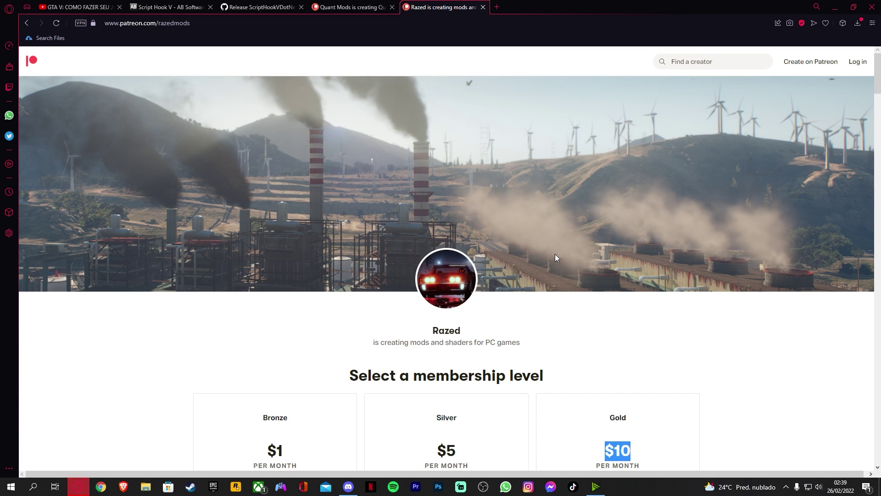
{"action": "scroll", "coordinate": [555, 255], "scroll_direction": "down", "scroll_amount": 4}
{"action": "scroll", "coordinate": [570, 271], "scroll_direction": "up", "scroll_amount": 4}
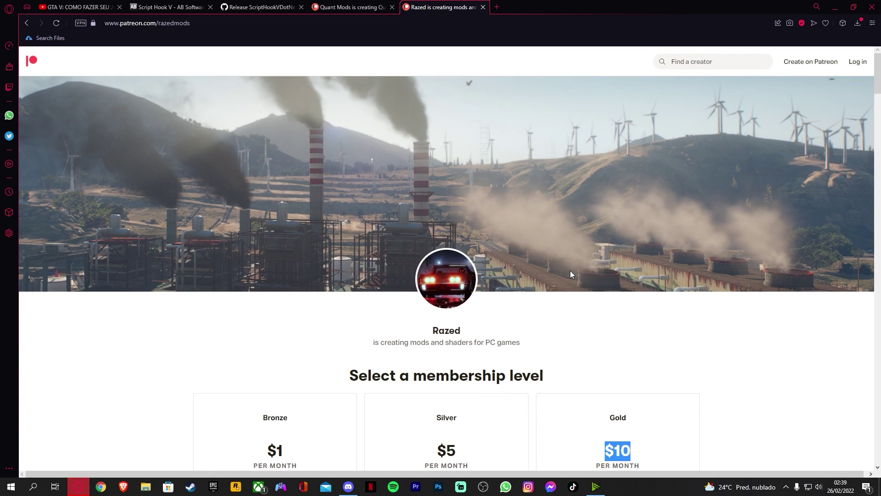
{"action": "left_click", "coordinate": [296, 329]}
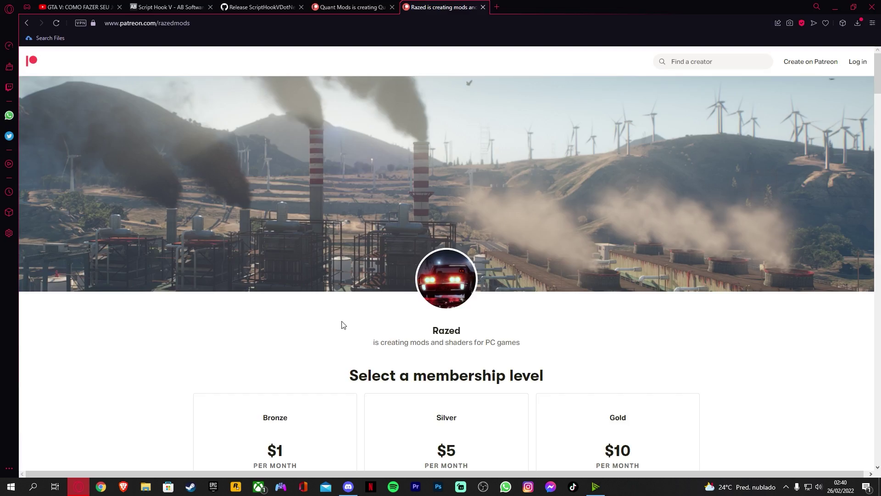
- Switch to the desktop and point out the four downloaded mod archives by selecting them together
{"action": "key", "text": "super+d"}
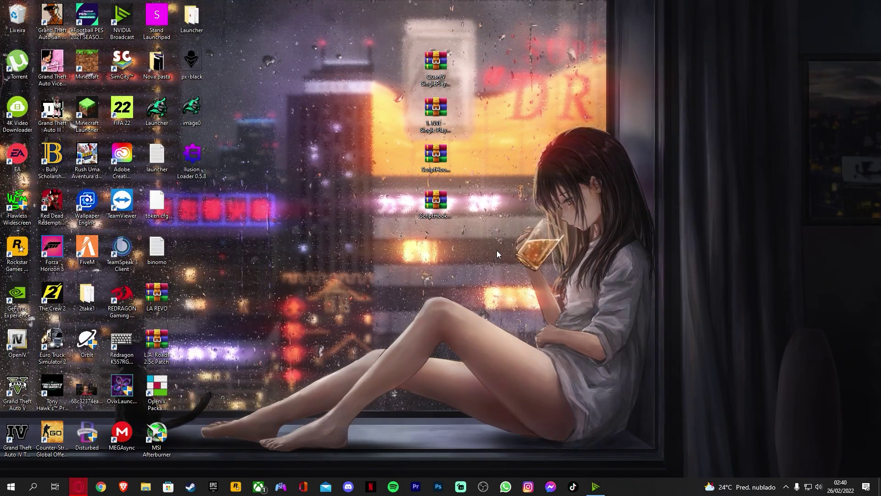
{"action": "left_click_drag", "start_coordinate": [462, 285], "coordinate": [413, 46]}
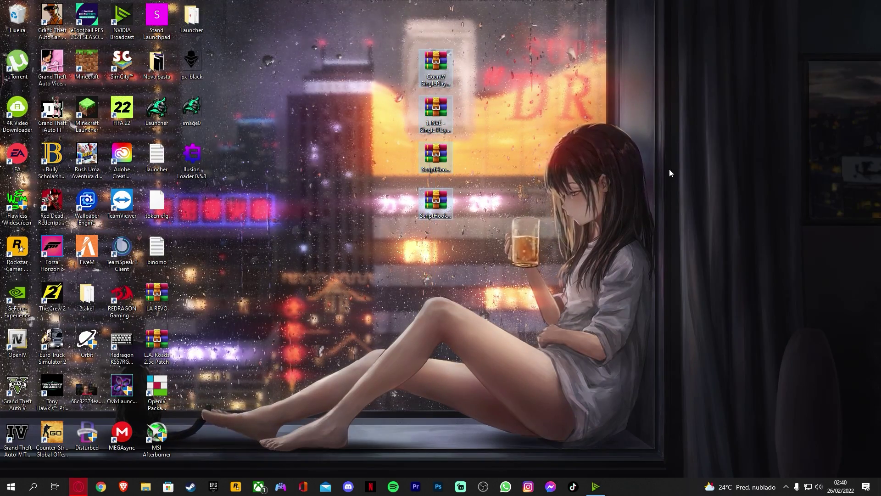
{"action": "left_click", "coordinate": [740, 204]}
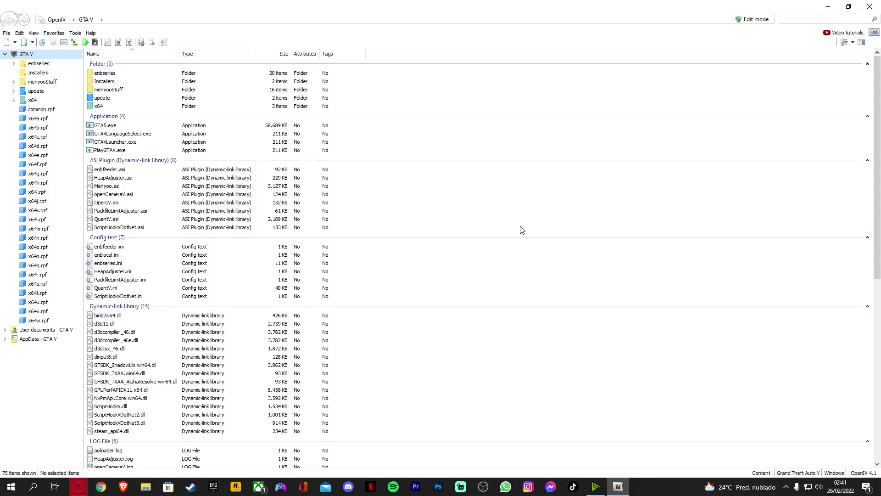
- Enable Edit mode for the GTA V folder in OpenIV and check the plugin installations in the ASI Manager
{"action": "left_click", "coordinate": [755, 21]}
{"action": "left_click", "coordinate": [465, 275]}
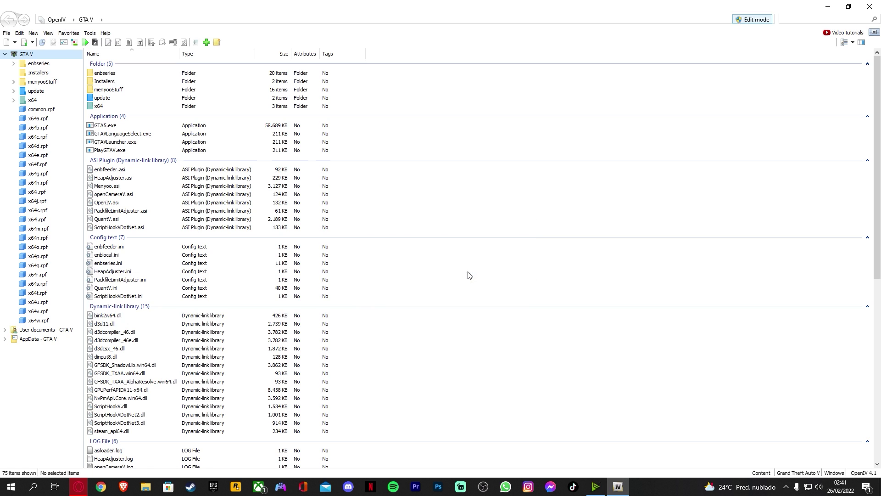
{"action": "left_click", "coordinate": [90, 33]}
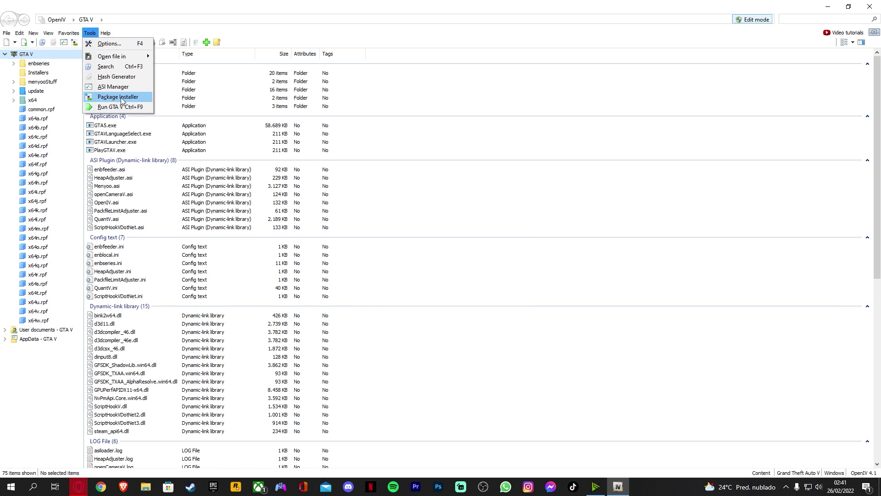
{"action": "left_click", "coordinate": [112, 86]}
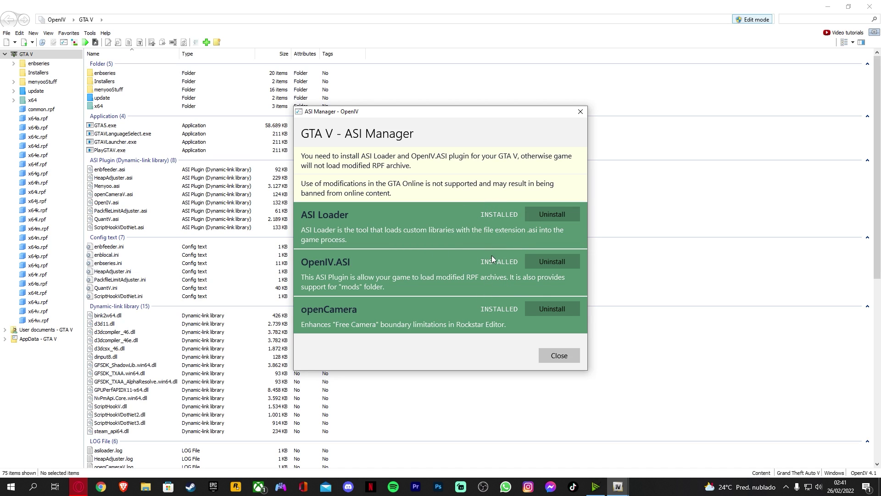
{"action": "left_click", "coordinate": [562, 360]}
- Copy the ScriptHookVDotNet ASI, INI, DLL and XML files from ScriptHookVDotNet.zip into the GTA V root folder and check them there
{"action": "left_click", "coordinate": [828, 6]}
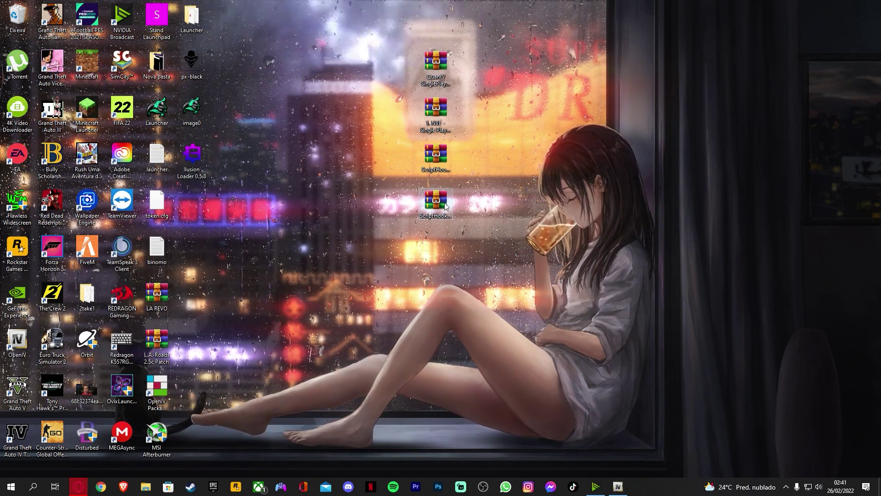
{"action": "double_click", "coordinate": [439, 163]}
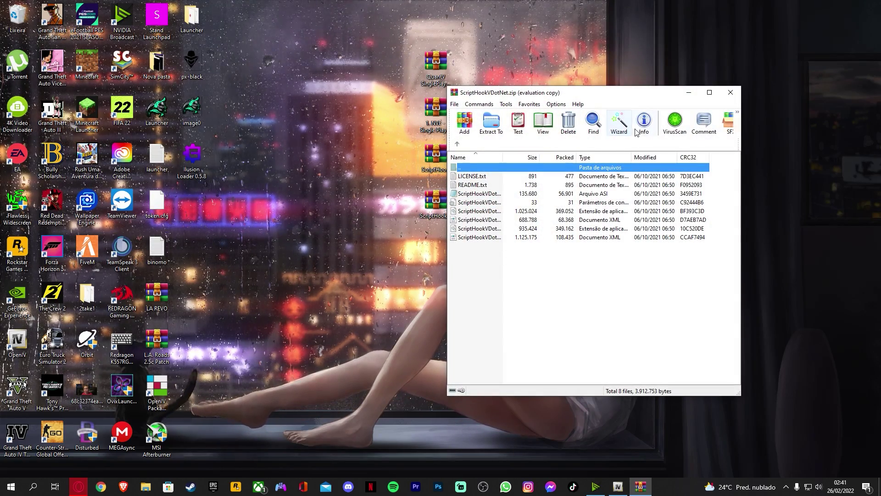
{"action": "left_click", "coordinate": [618, 487]}
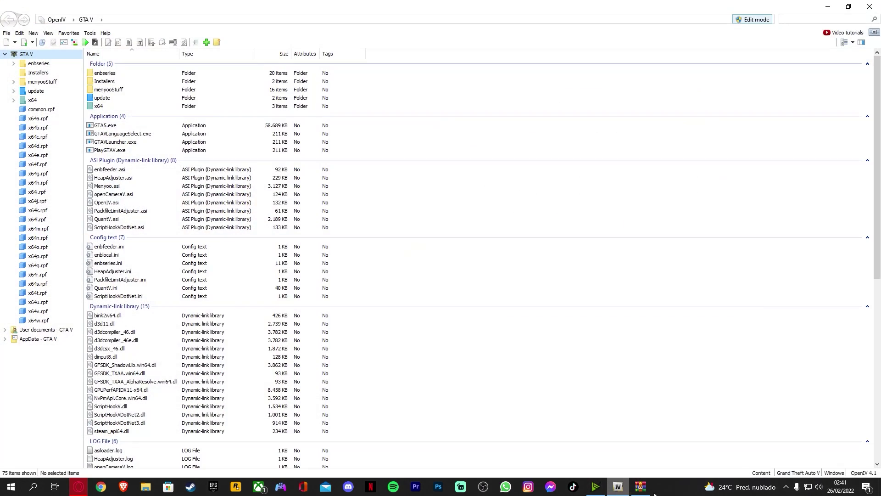
{"action": "left_click", "coordinate": [642, 486]}
{"action": "left_click", "coordinate": [483, 194]}
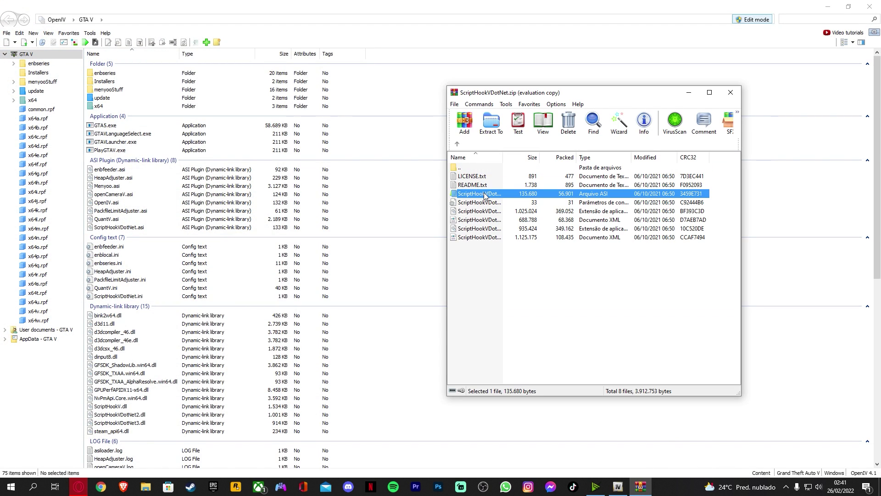
{"action": "left_click", "coordinate": [507, 237], "text": "shift"}
{"action": "left_click_drag", "start_coordinate": [539, 200], "coordinate": [407, 271]}
{"action": "scroll", "coordinate": [170, 274], "scroll_direction": "down", "scroll_amount": 5}
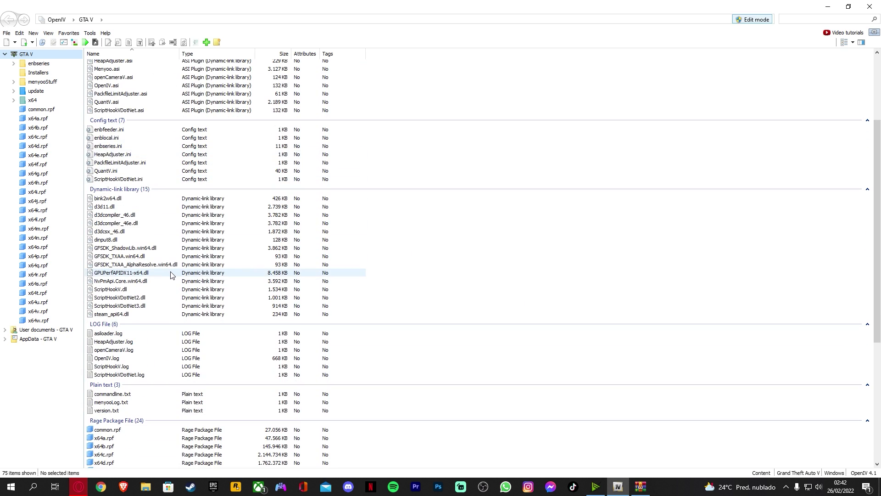
{"action": "scroll", "coordinate": [170, 275], "scroll_direction": "down", "scroll_amount": 9}
{"action": "left_click", "coordinate": [197, 443]}
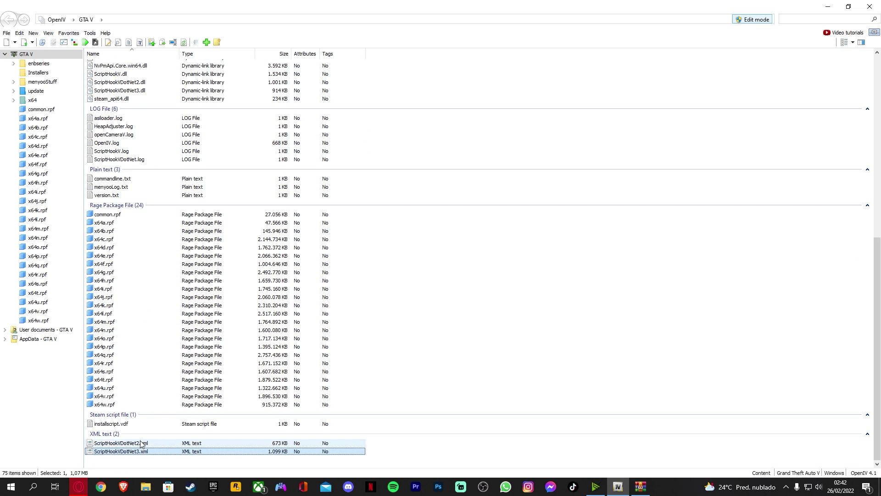
{"action": "scroll", "coordinate": [395, 340], "scroll_direction": "up", "scroll_amount": 9}
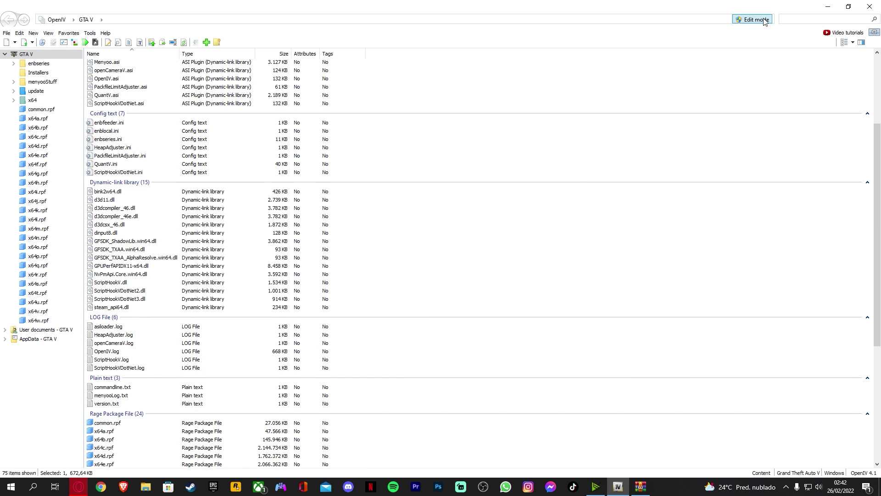
- Copy dinput8.dll and ScriptHookV.dll from the bin folder of ScriptHookV_1.0.2545.0.zip into the GTA V root folder
{"action": "key", "text": "super+d"}
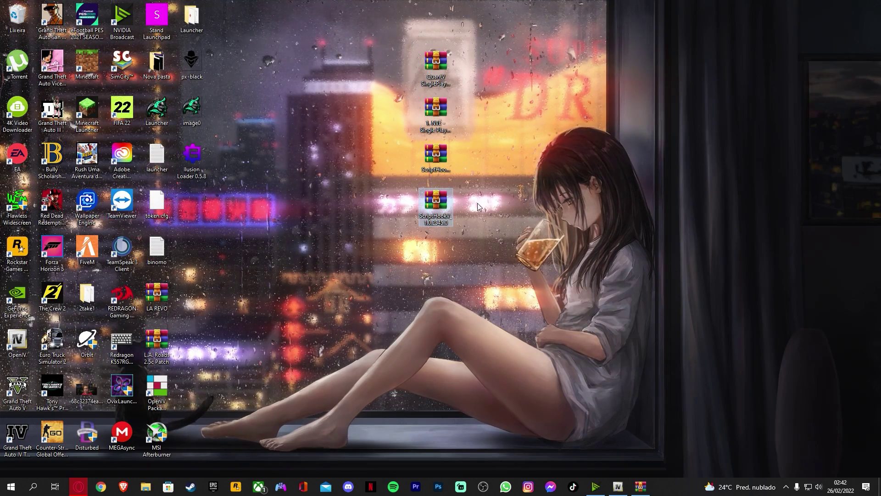
{"action": "double_click", "coordinate": [435, 202]}
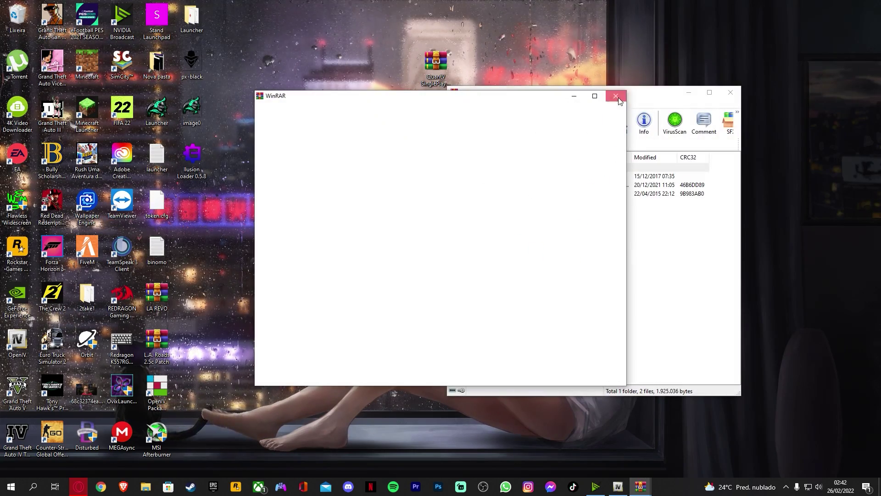
{"action": "left_click", "coordinate": [618, 487]}
{"action": "mouse_move", "coordinate": [641, 488]}
{"action": "left_click", "coordinate": [675, 443]}
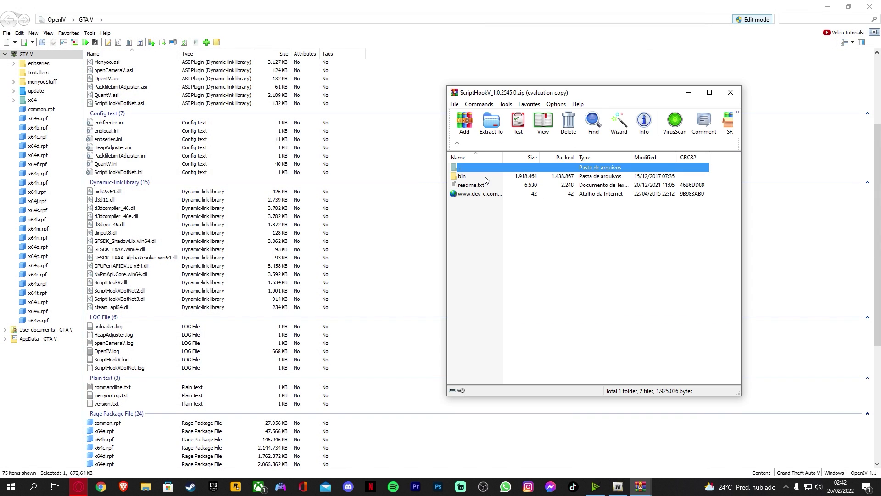
{"action": "double_click", "coordinate": [486, 178]}
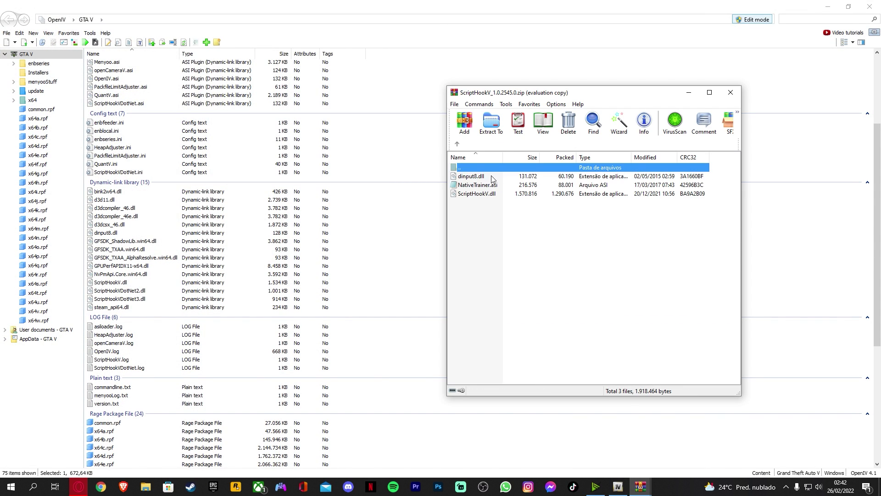
{"action": "left_click", "coordinate": [501, 177]}
{"action": "left_click", "coordinate": [507, 195], "text": "ctrl"}
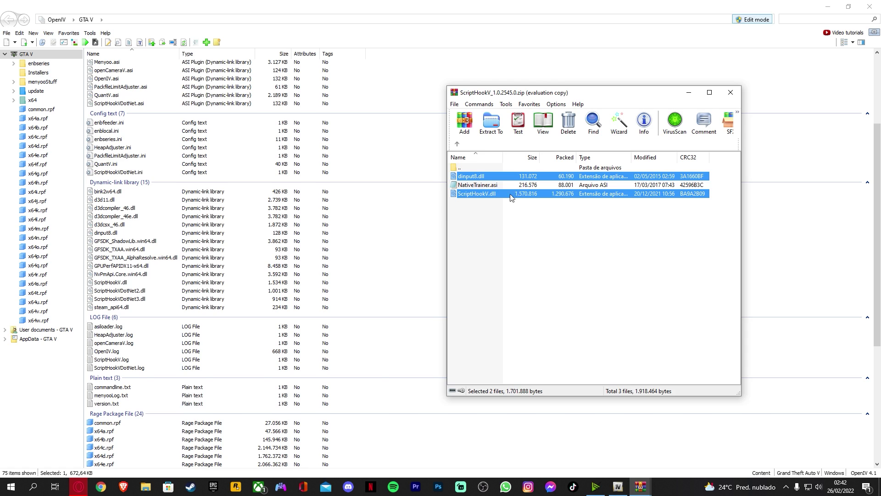
{"action": "left_click_drag", "start_coordinate": [533, 179], "coordinate": [406, 249]}
{"action": "scroll", "coordinate": [169, 266], "scroll_direction": "up", "scroll_amount": 5}
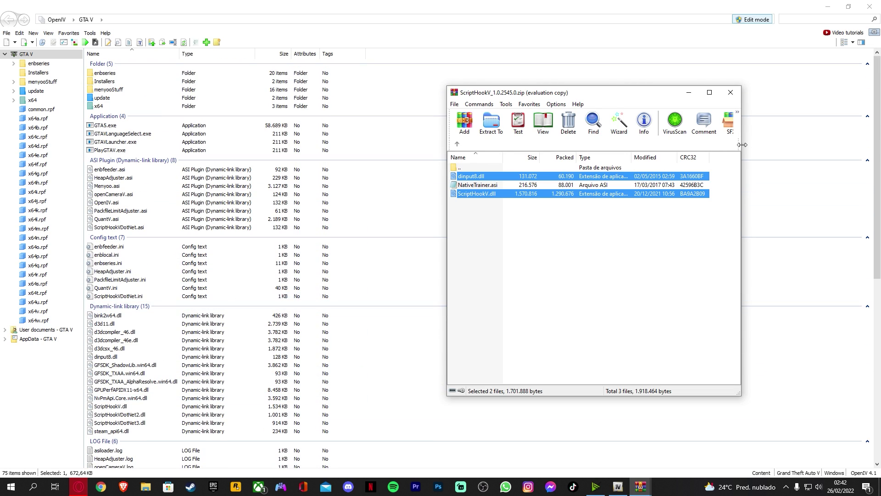
- Open the _Install folder of QuantV SinglePlayer 22-1-31.zip over the OpenIV window
{"action": "key", "text": "super+d"}
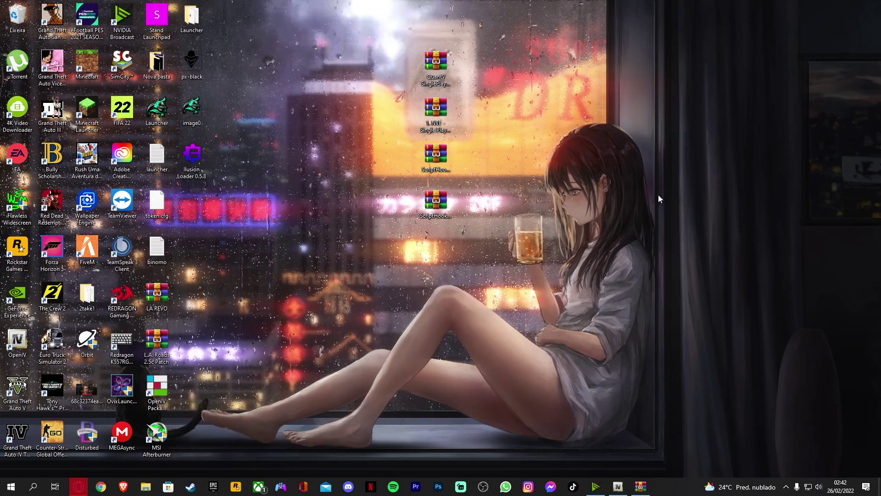
{"action": "left_click", "coordinate": [436, 113]}
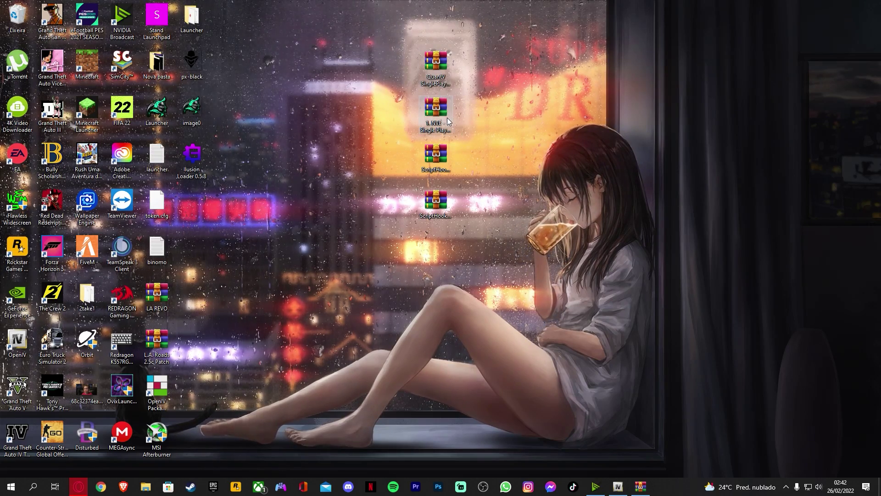
{"action": "double_click", "coordinate": [436, 65]}
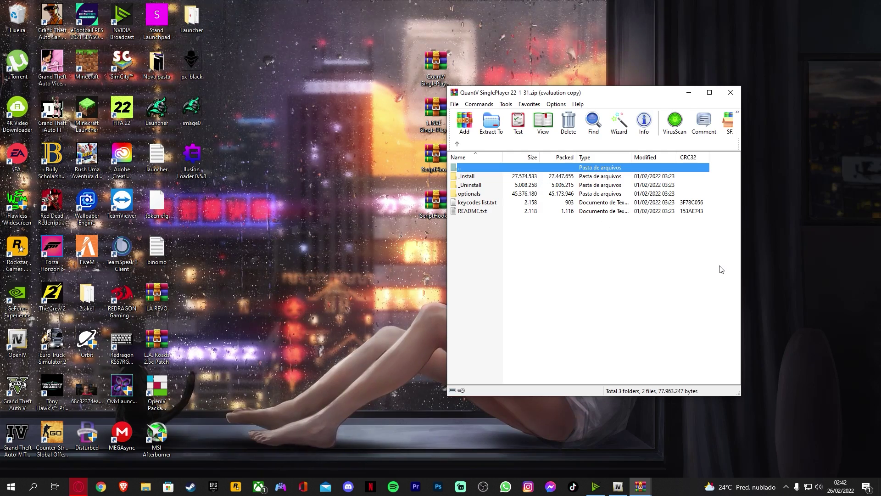
{"action": "left_click", "coordinate": [618, 486]}
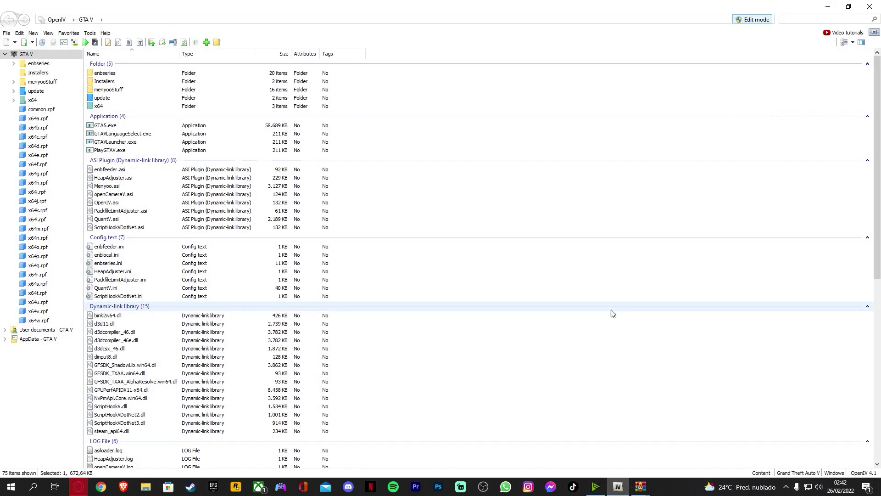
{"action": "left_click", "coordinate": [640, 487]}
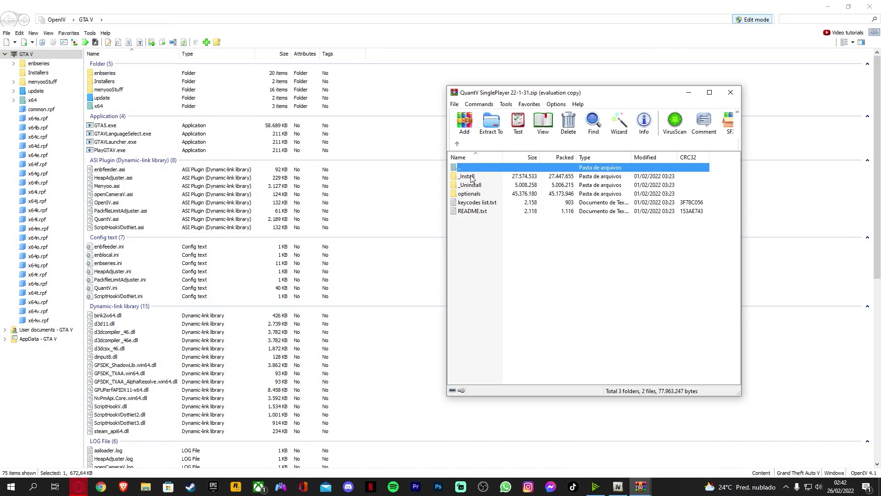
{"action": "double_click", "coordinate": [472, 178]}
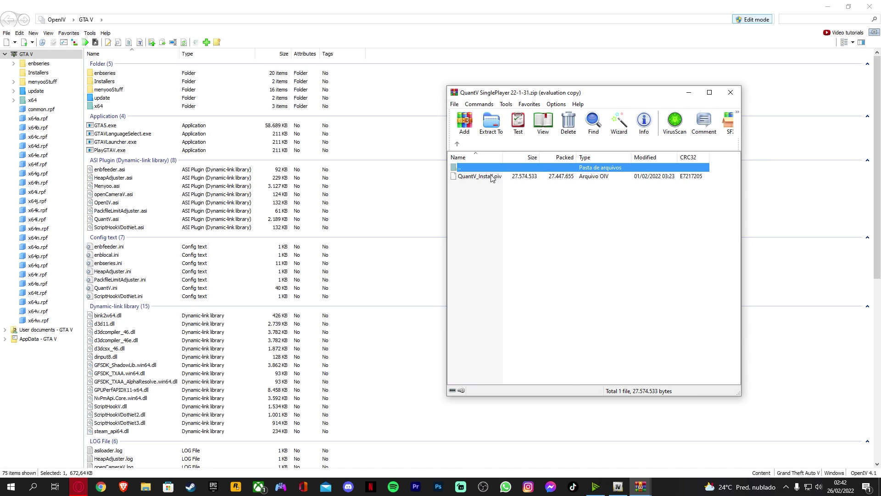
- Load QuantV_Install.oiv directly from the archive into OpenIV's package installer, and close the installer without installing
{"action": "left_click_drag", "start_coordinate": [546, 178], "coordinate": [400, 207]}
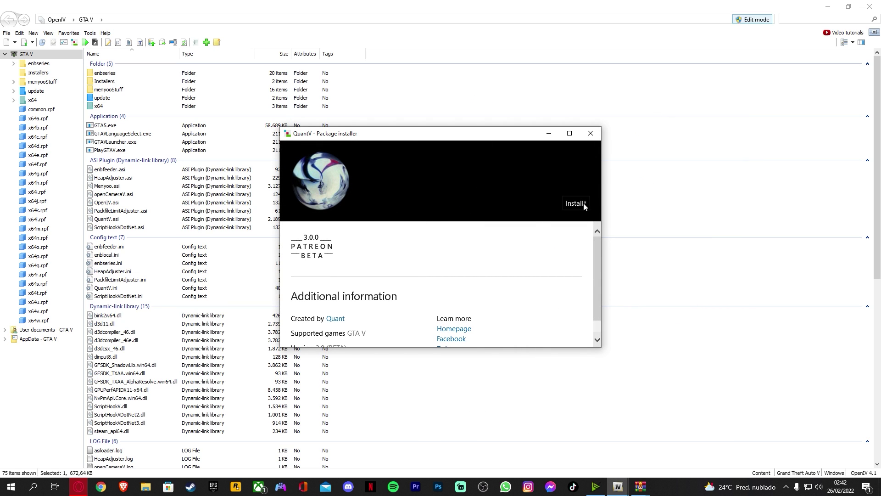
{"action": "left_click", "coordinate": [590, 133]}
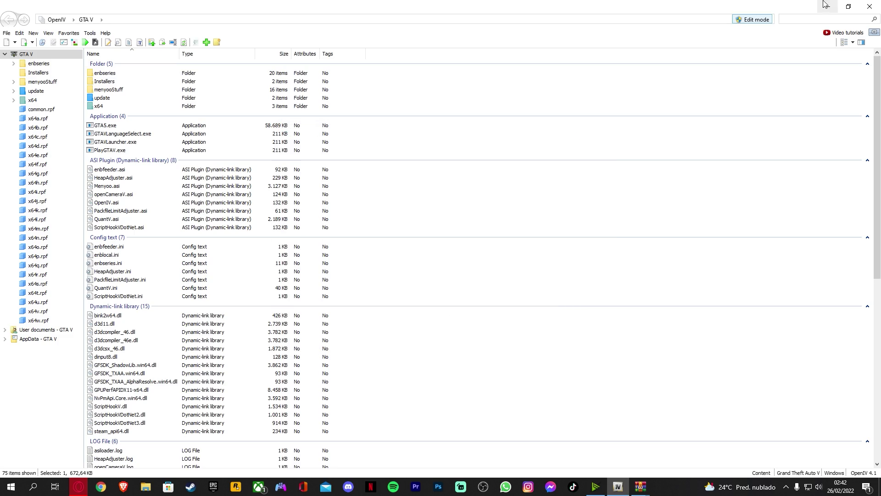
- Extract QuantV_Install.oiv from the QuantV archive to the desktop and return to OpenIV
{"action": "left_click", "coordinate": [827, 6]}
{"action": "mouse_move", "coordinate": [640, 485]}
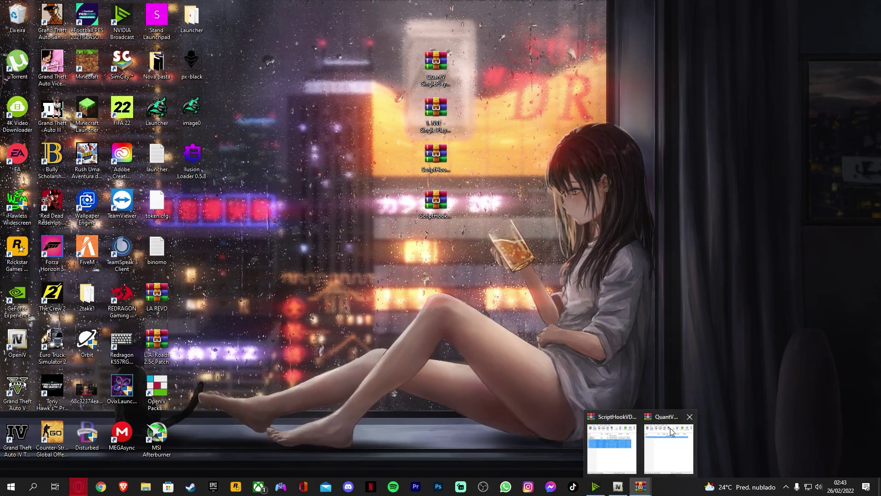
{"action": "left_click", "coordinate": [615, 441]}
{"action": "left_click_drag", "start_coordinate": [458, 221], "coordinate": [617, 485]}
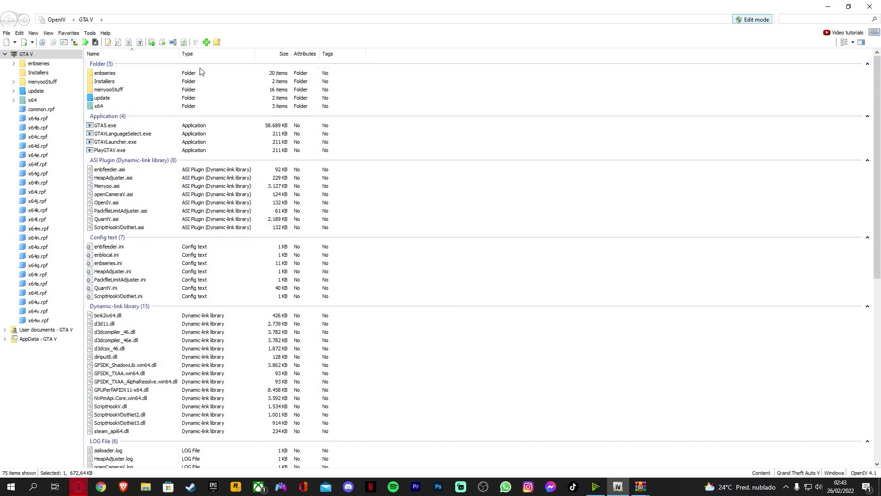
- Open QuantV_Install.oiv from the desktop with OpenIV's Package Installer
{"action": "left_click", "coordinate": [73, 42]}
{"action": "scroll", "coordinate": [280, 130], "scroll_direction": "down", "scroll_amount": 1}
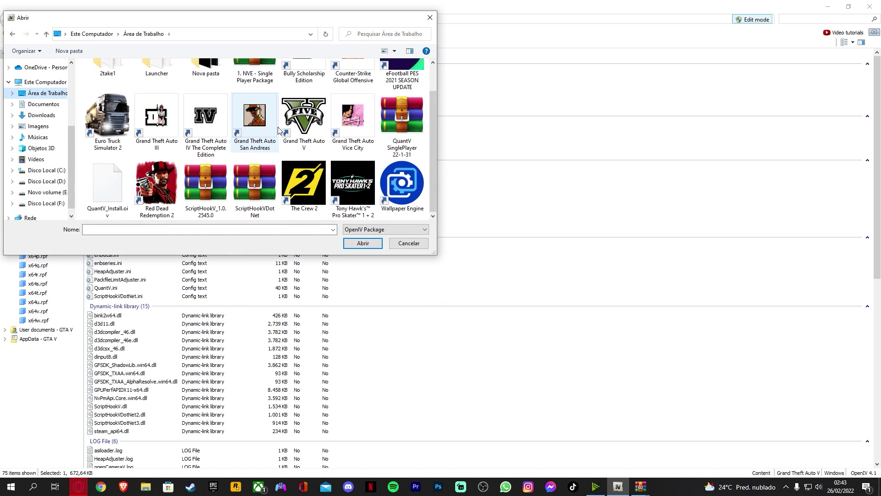
{"action": "left_click", "coordinate": [107, 186]}
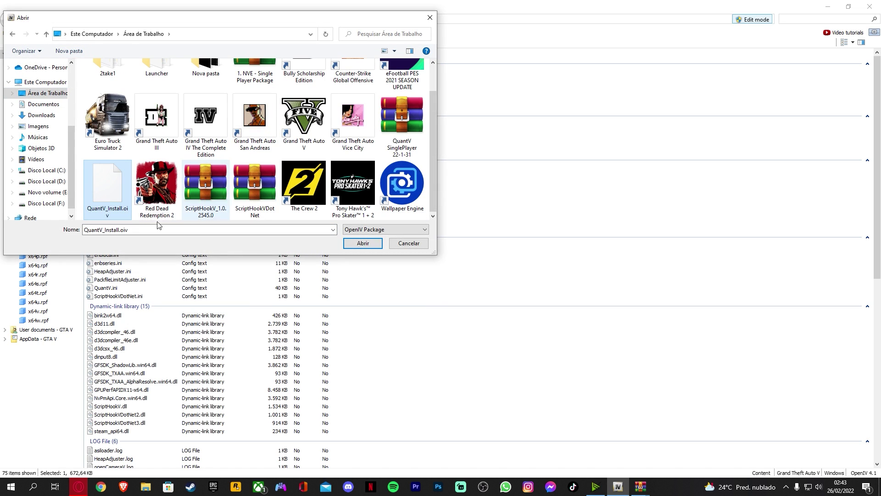
{"action": "left_click", "coordinate": [362, 243]}
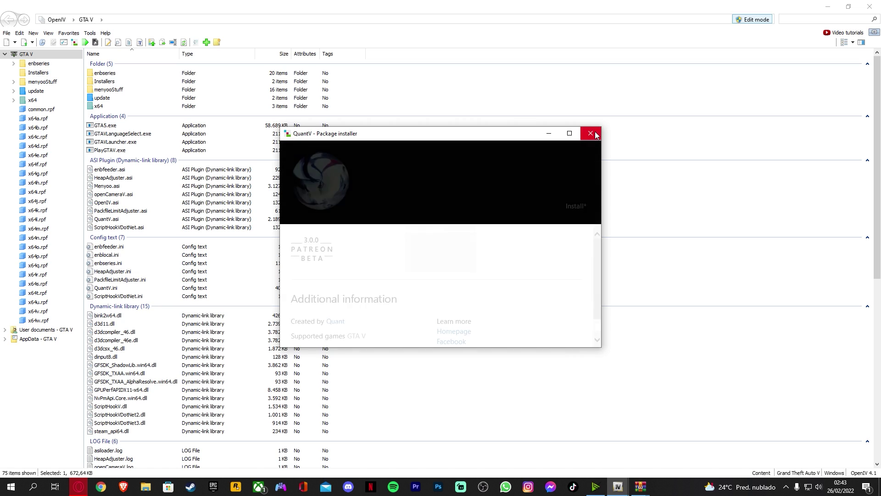
- Close the open package installer and load QuantV_Install.oiv into OpenIV straight from the QuantV SinglePlayer 22-1-31.zip archive
{"action": "left_click", "coordinate": [591, 134]}
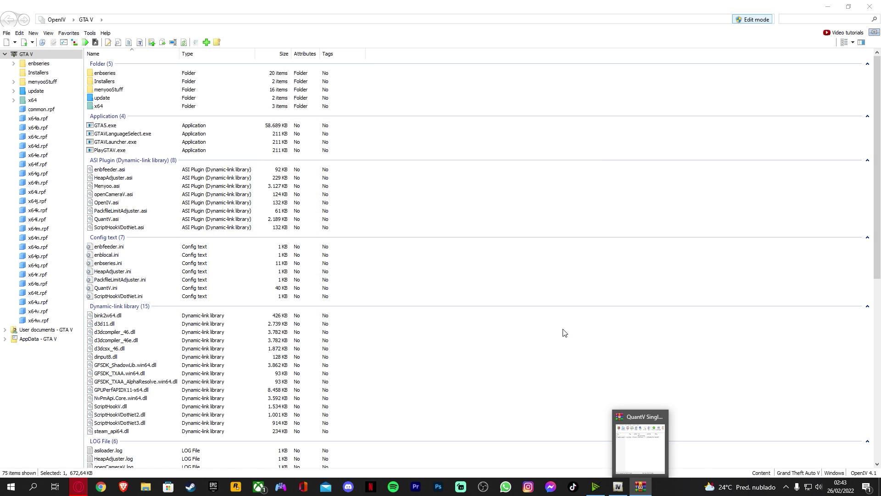
{"action": "left_click", "coordinate": [635, 451]}
{"action": "left_click_drag", "start_coordinate": [509, 179], "coordinate": [412, 229]}
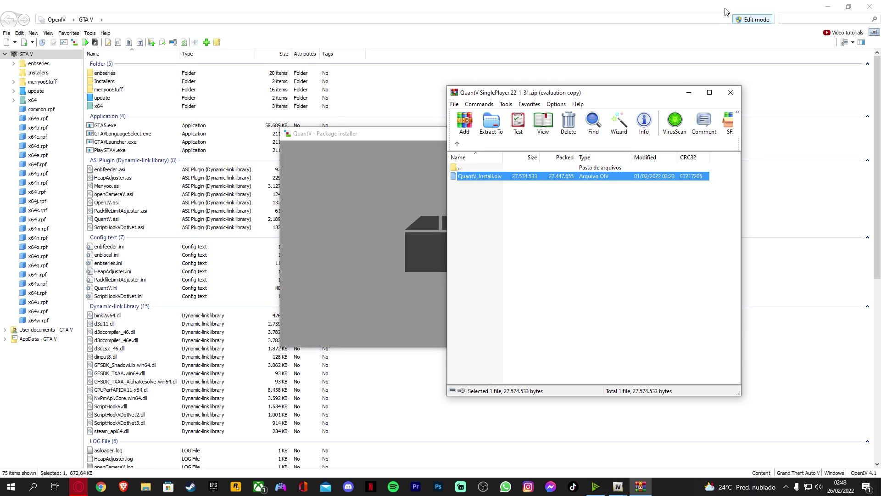
{"action": "left_click", "coordinate": [439, 194]}
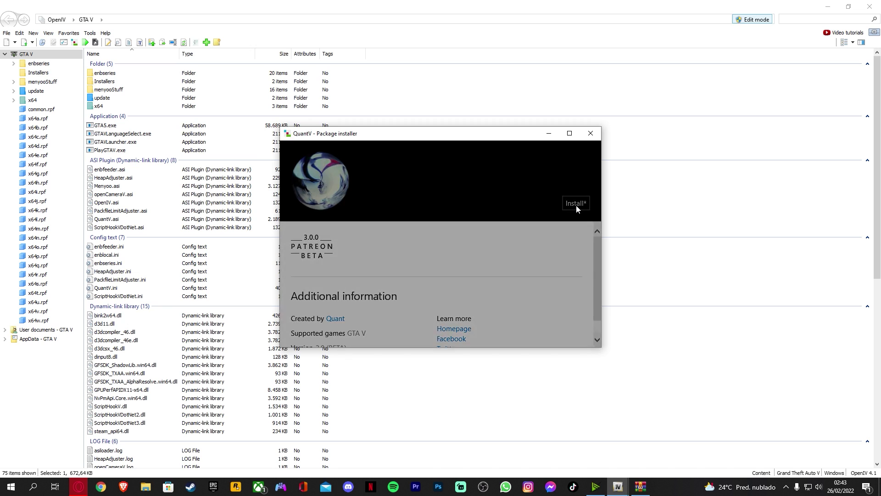
- Install the QuantV package into the "mods" folder and close the package installer
{"action": "left_click", "coordinate": [577, 205]}
{"action": "left_click", "coordinate": [418, 227]}
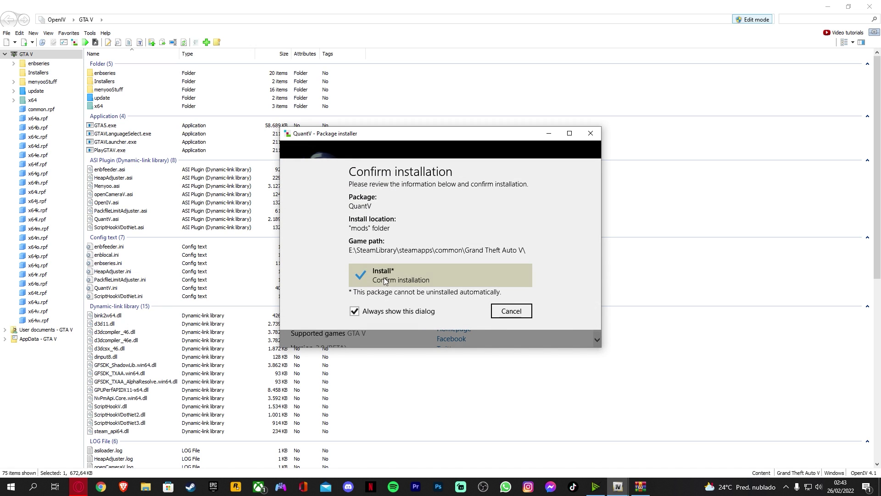
{"action": "left_click", "coordinate": [391, 278]}
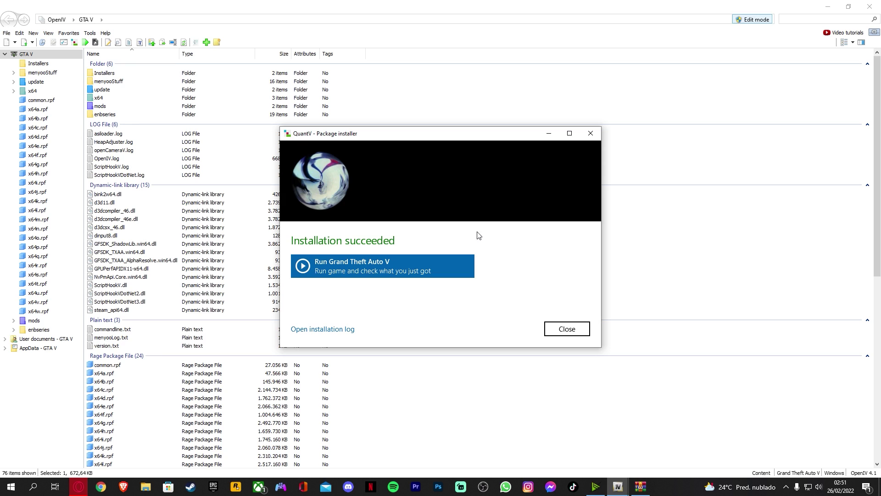
{"action": "left_click", "coordinate": [554, 333]}
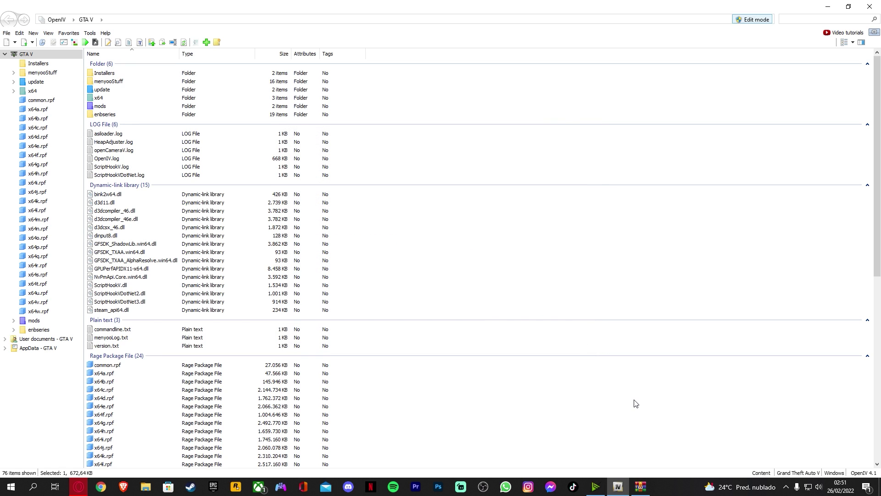
- Return to the QuantV archive and open the ENB performance folder inside optionals
{"action": "left_click", "coordinate": [649, 492]}
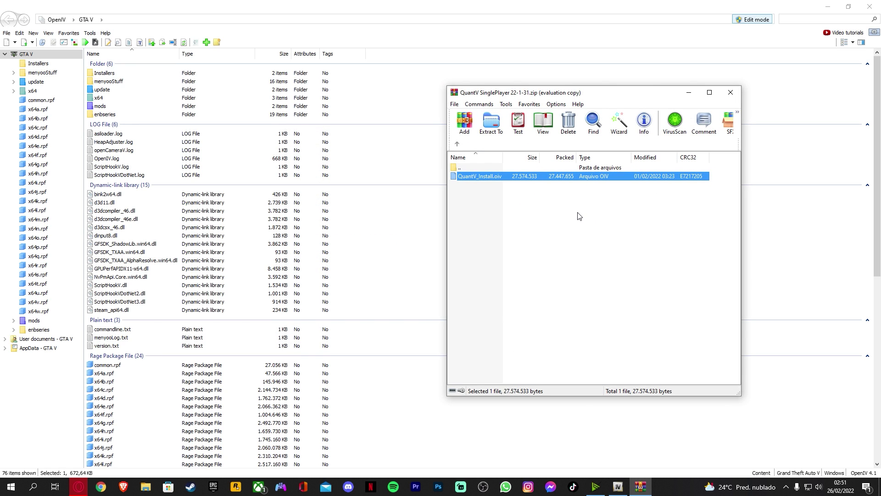
{"action": "left_click", "coordinate": [457, 144]}
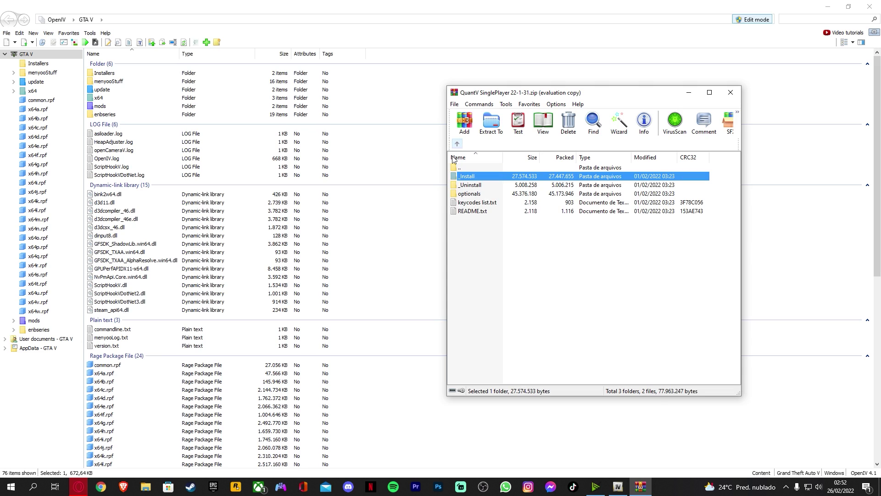
{"action": "double_click", "coordinate": [479, 194]}
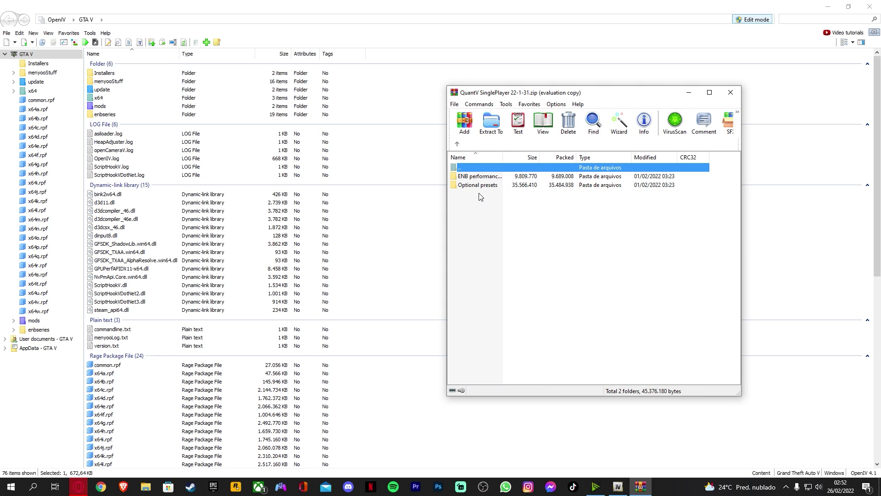
{"action": "double_click", "coordinate": [482, 177]}
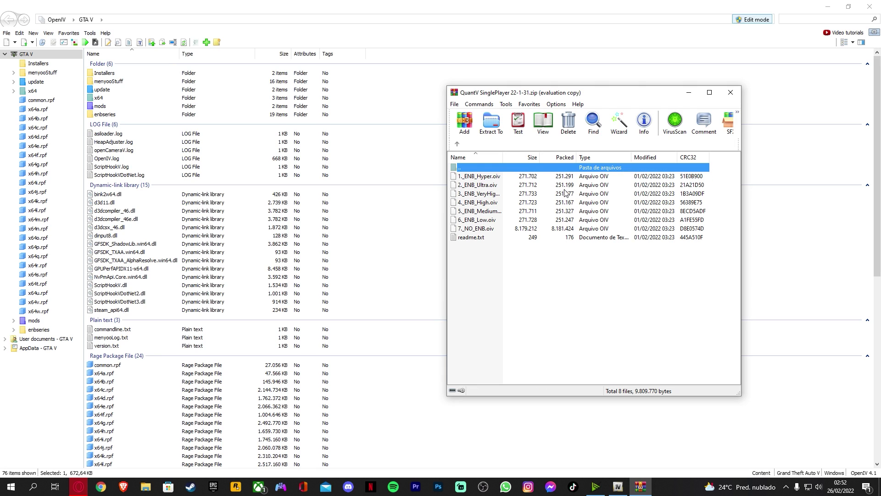
- Examine the ENB performance presets in the archive, from Hyper and Ultra down to Low and NO_ENB
{"action": "left_click", "coordinate": [528, 268]}
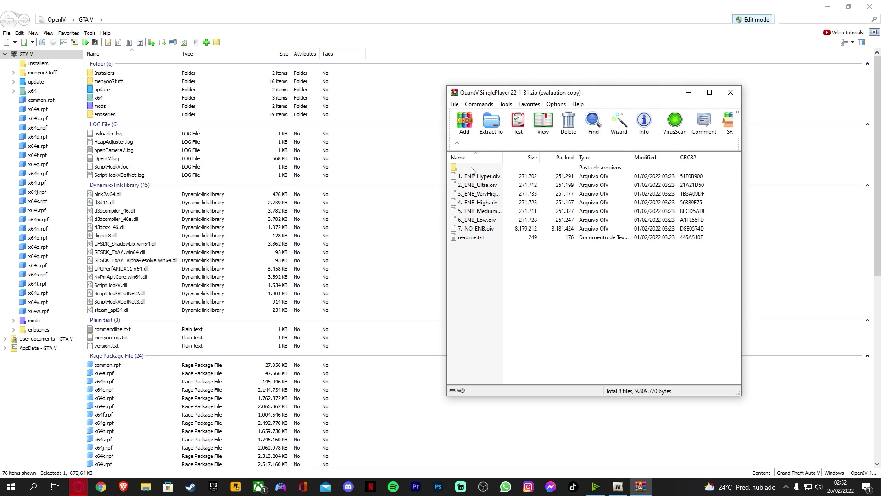
{"action": "left_click", "coordinate": [490, 212]}
{"action": "left_click", "coordinate": [491, 221]}
{"action": "left_click", "coordinate": [494, 229]}
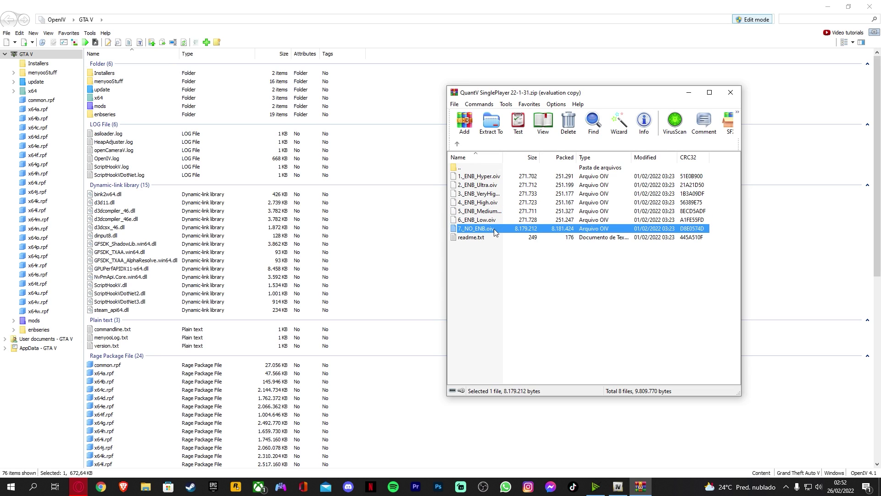
{"action": "left_click", "coordinate": [540, 276]}
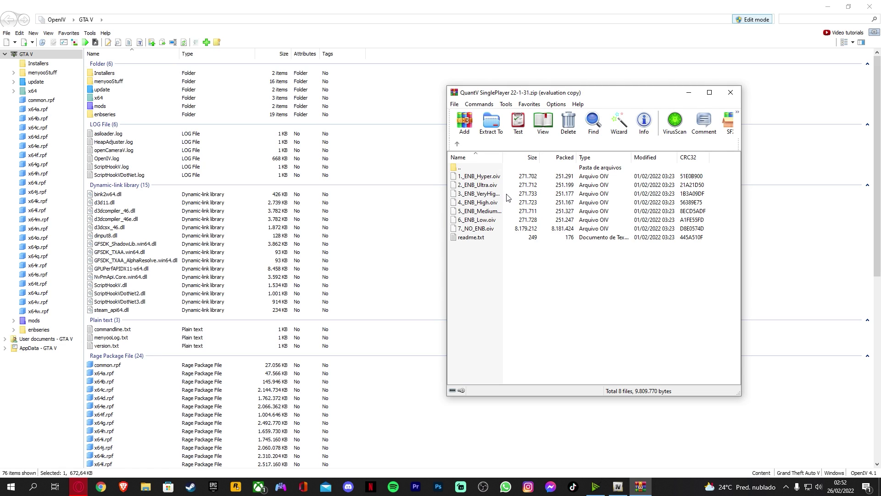
{"action": "left_click", "coordinate": [485, 194]}
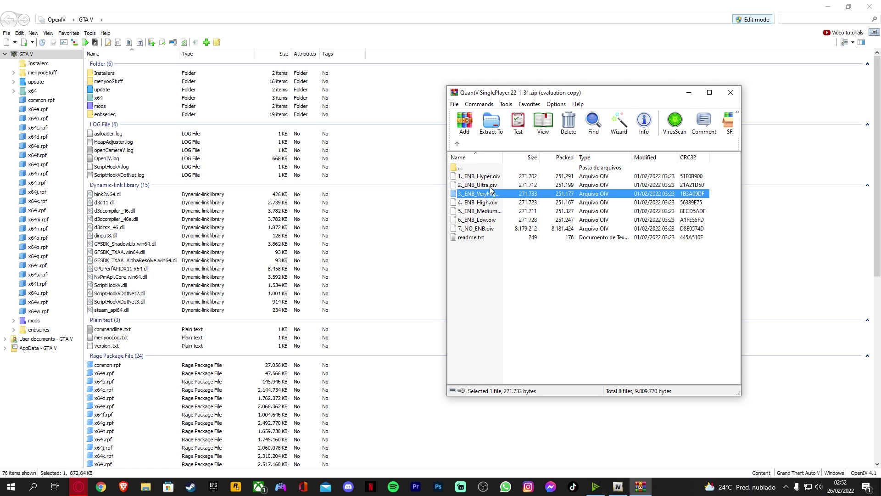
{"action": "left_click", "coordinate": [491, 186]}
{"action": "left_click", "coordinate": [492, 178]}
{"action": "left_click", "coordinate": [498, 202]}
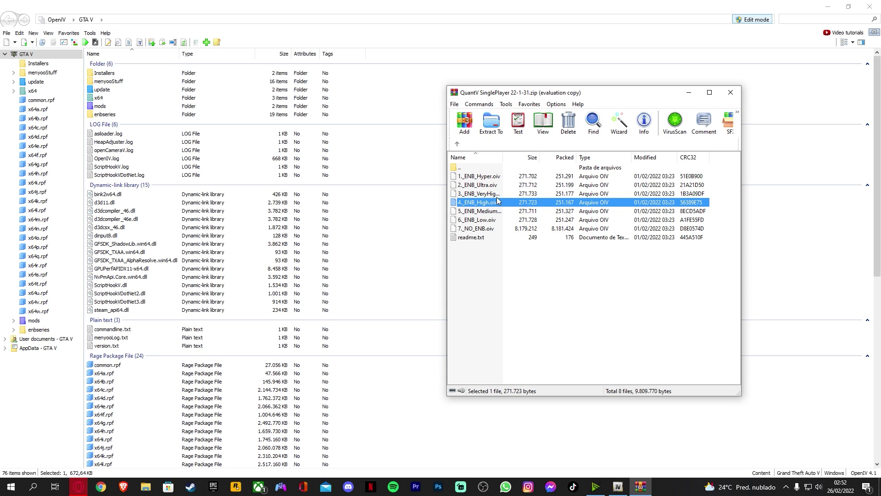
{"action": "left_click", "coordinate": [497, 196]}
{"action": "left_click", "coordinate": [497, 204]}
{"action": "left_click", "coordinate": [495, 197]}
{"action": "left_click", "coordinate": [496, 204]}
{"action": "left_click", "coordinate": [495, 196]}
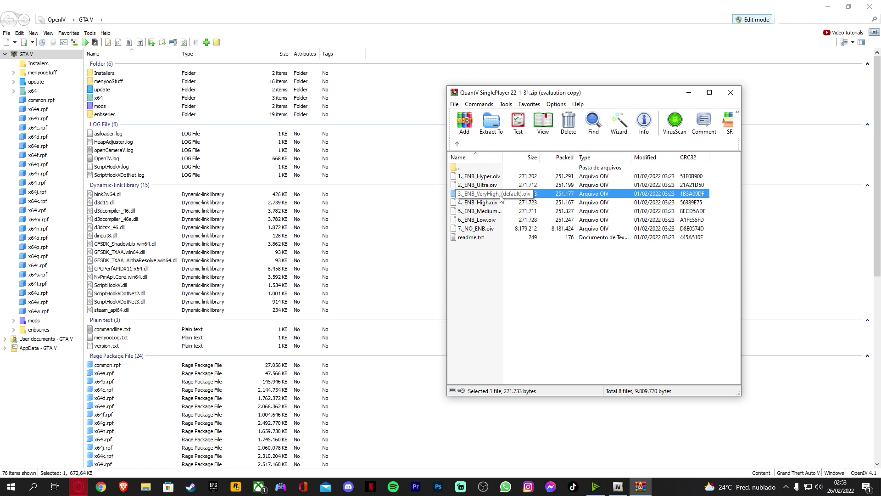
{"action": "left_click", "coordinate": [489, 187]}
{"action": "left_click", "coordinate": [487, 180]}
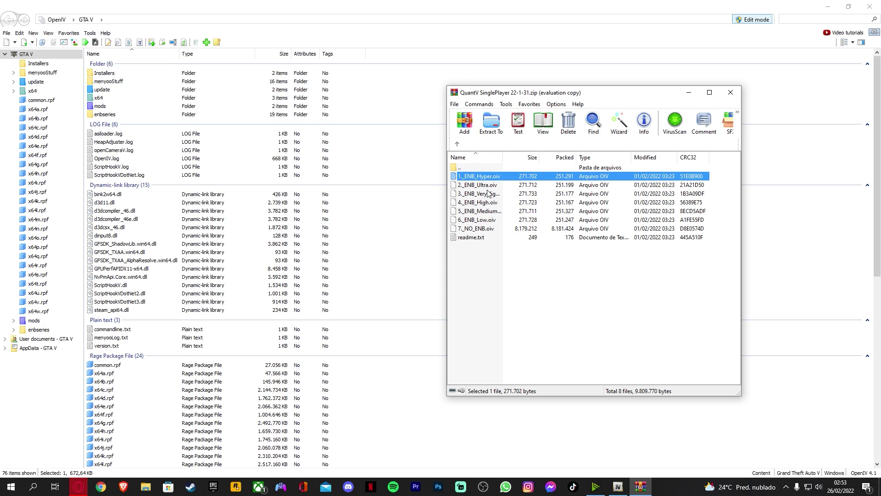
{"action": "left_click", "coordinate": [488, 193]}
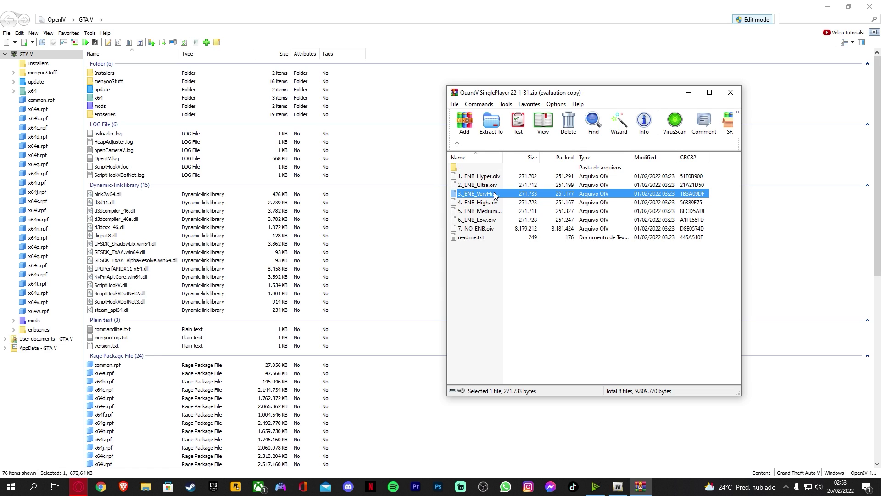
{"action": "left_click", "coordinate": [492, 205]}
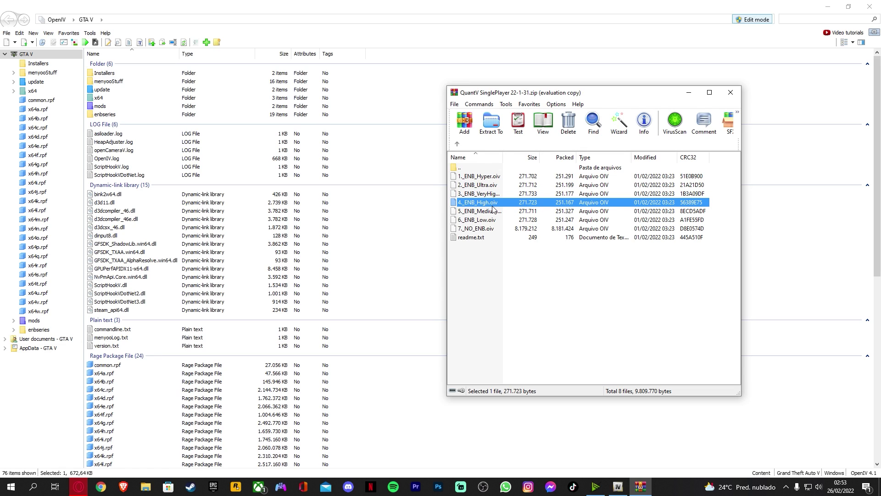
- Load 3._ENB_VeryHigh_(default).oiv from the archive into OpenIV and install the Very High preset
{"action": "left_click", "coordinate": [497, 196]}
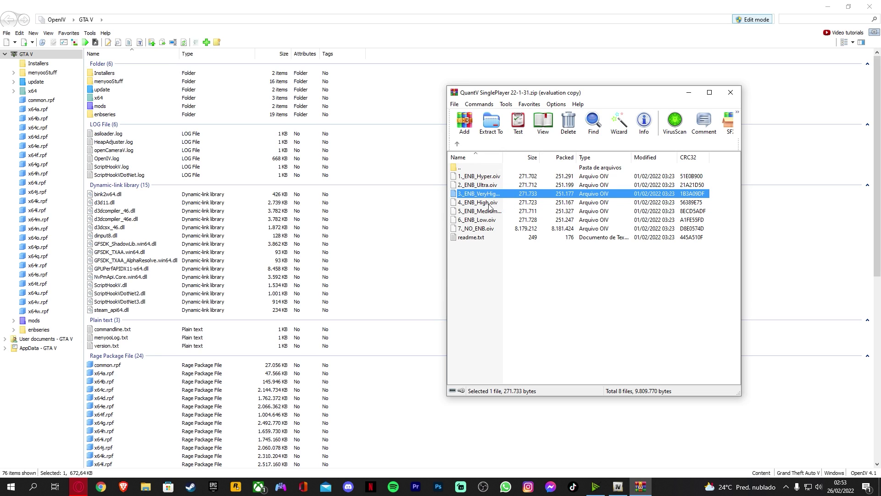
{"action": "left_click_drag", "start_coordinate": [511, 195], "coordinate": [402, 233]}
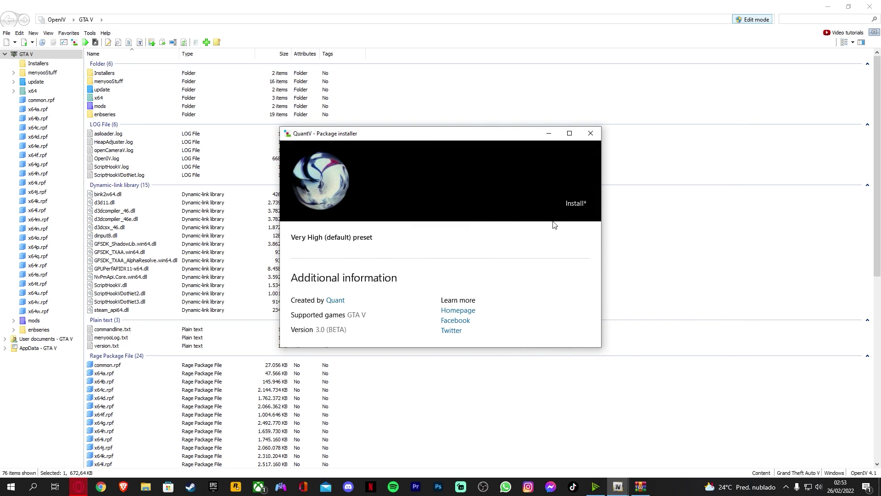
{"action": "left_click", "coordinate": [574, 205]}
{"action": "left_click", "coordinate": [421, 233]}
{"action": "left_click", "coordinate": [407, 277]}
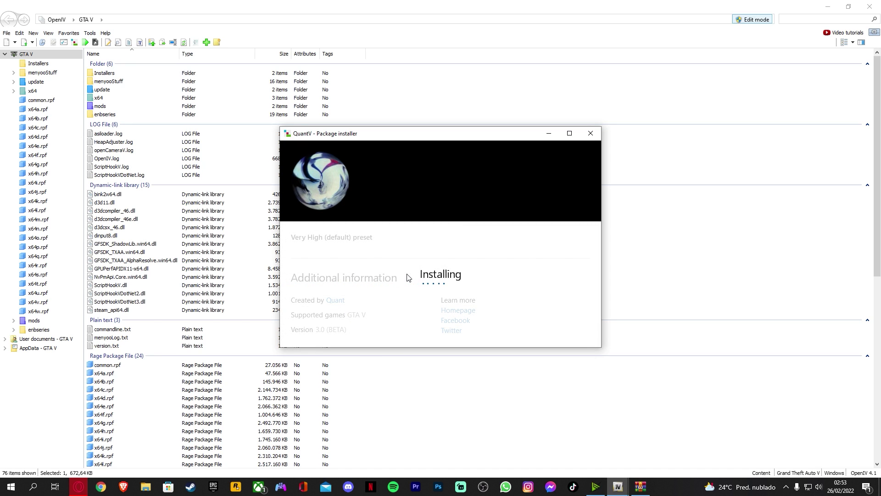
- Return to the QuantV archive and open the Optional presets folder inside optionals
{"action": "left_click", "coordinate": [641, 487]}
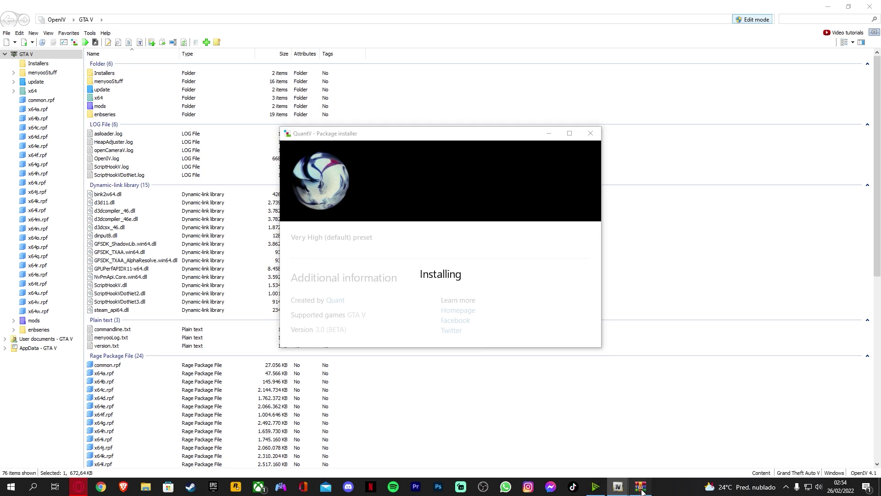
{"action": "left_click", "coordinate": [457, 145]}
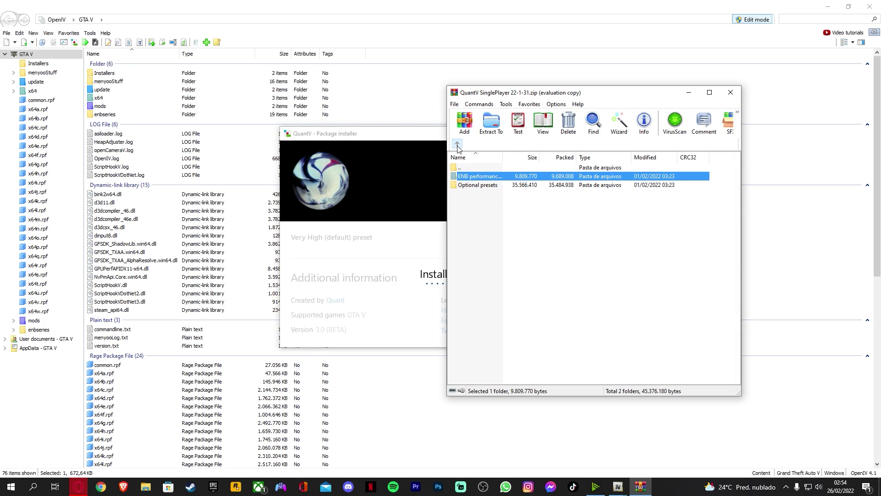
{"action": "double_click", "coordinate": [483, 185]}
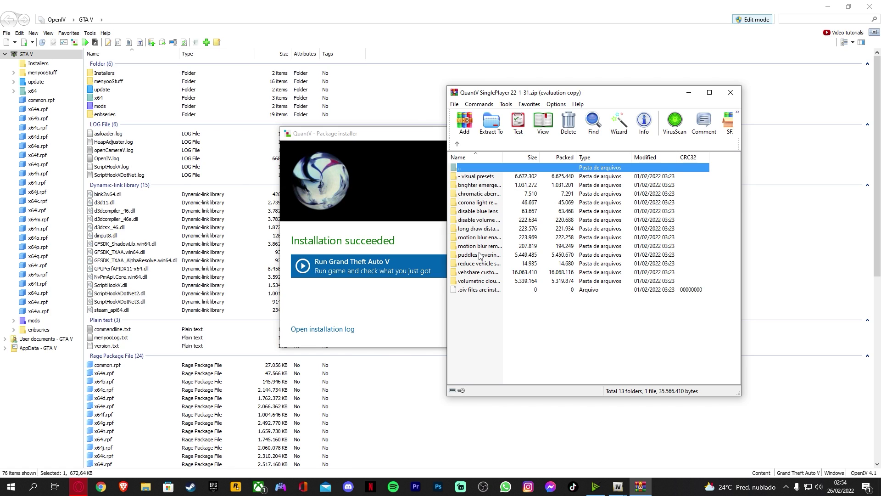
- Examine the optional preset folders, including long draw distance, disable blue lens, chromatic aberration removed and disable volume streetlights at night
{"action": "left_click", "coordinate": [480, 230]}
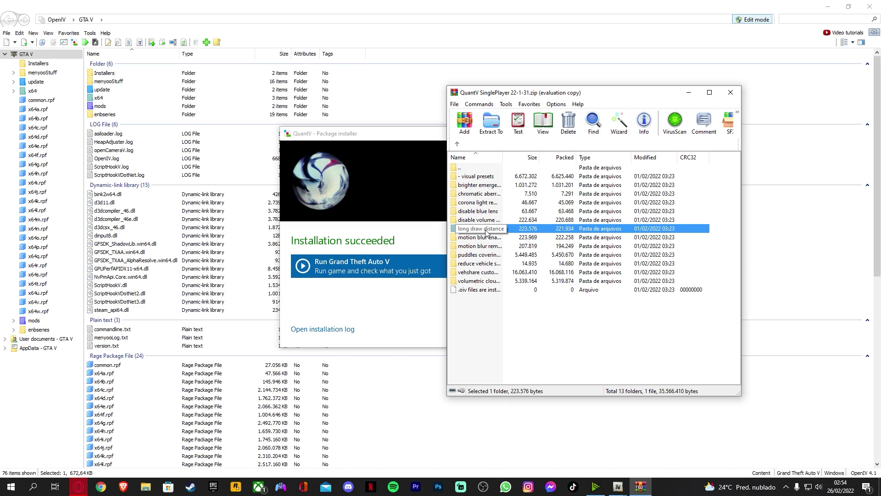
{"action": "left_click", "coordinate": [480, 212]}
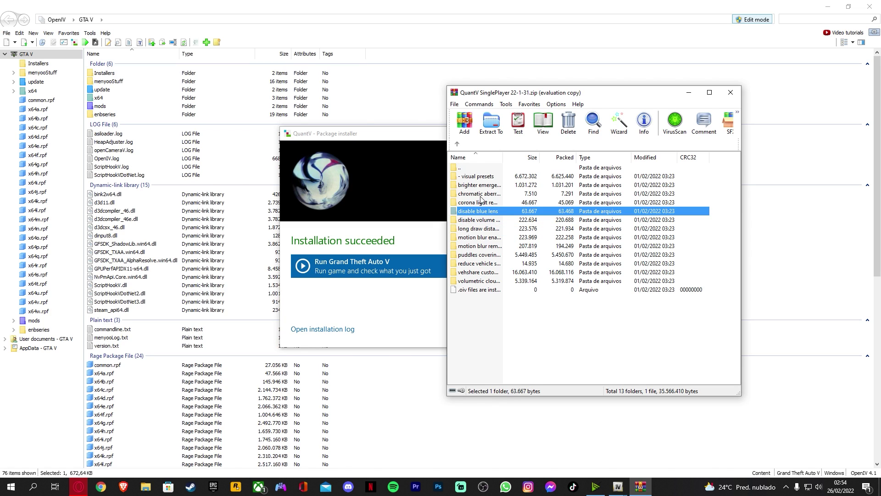
{"action": "left_click", "coordinate": [480, 197]}
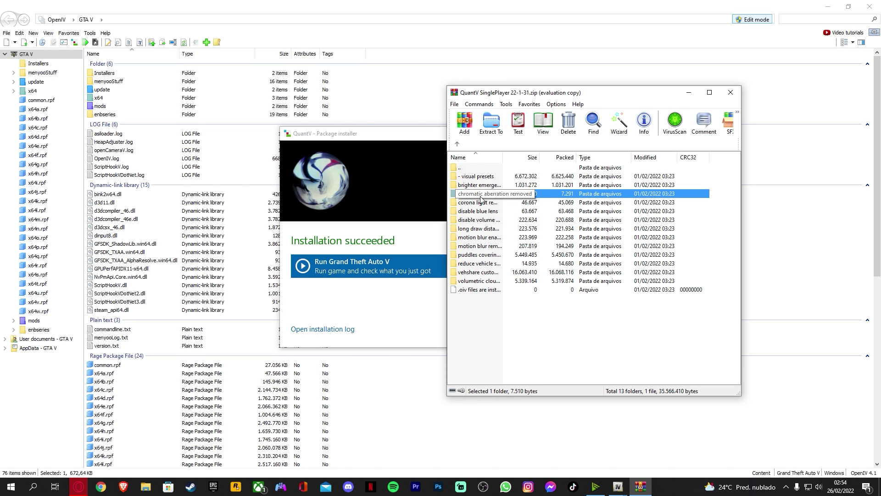
{"action": "left_click", "coordinate": [481, 220]}
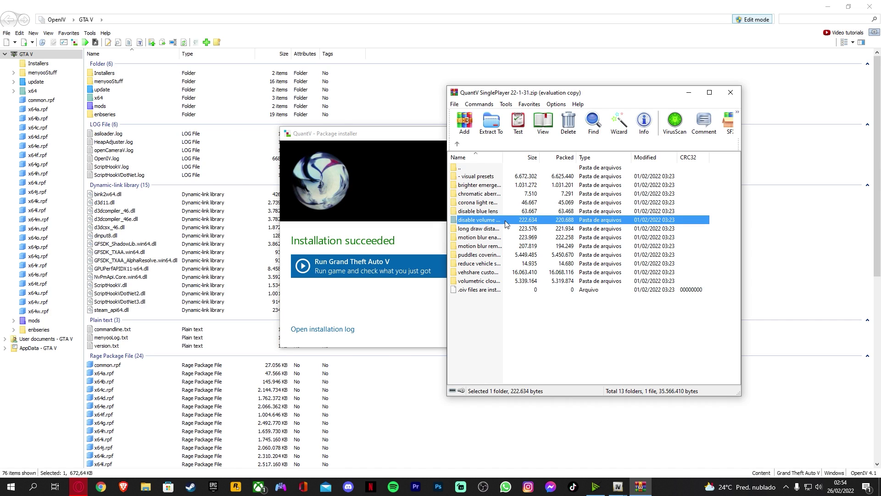
{"action": "left_click", "coordinate": [490, 229]}
{"action": "left_click", "coordinate": [499, 220]}
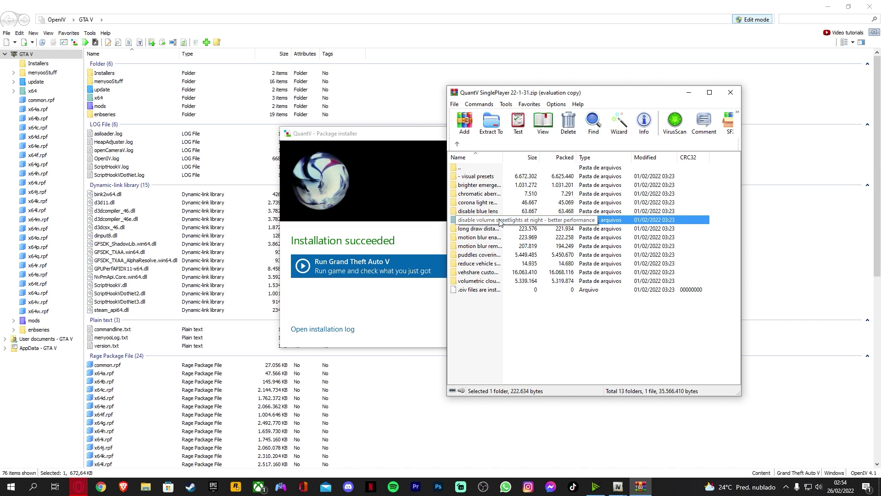
{"action": "left_click", "coordinate": [487, 227]}
{"action": "left_click", "coordinate": [487, 222]}
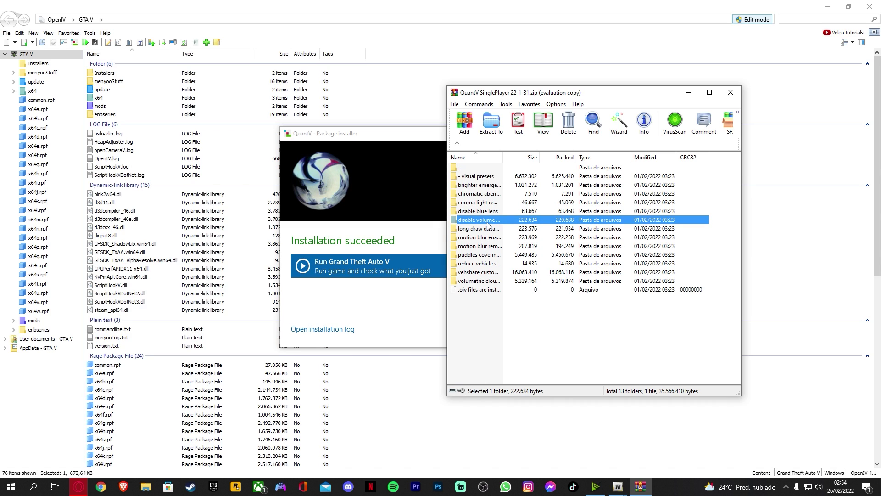
{"action": "left_click", "coordinate": [487, 228]}
{"action": "left_click", "coordinate": [487, 222]}
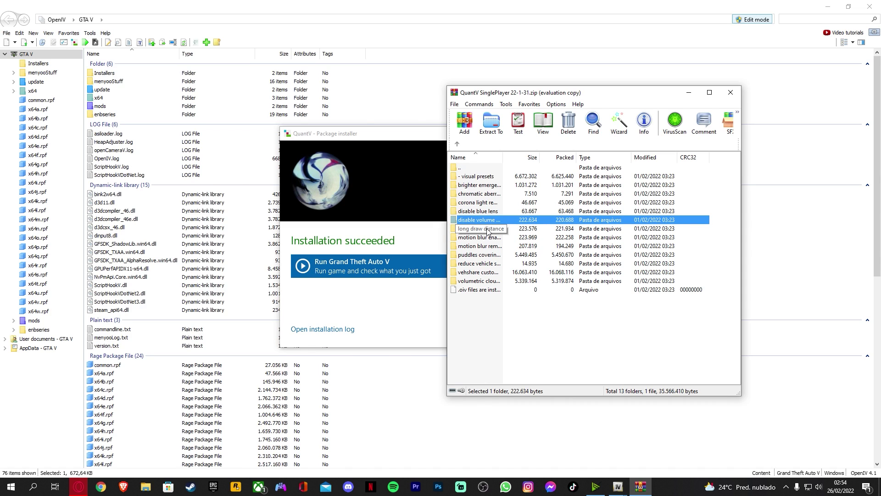
{"action": "left_click", "coordinate": [487, 231]}
{"action": "left_click", "coordinate": [487, 222]}
{"action": "left_click", "coordinate": [520, 231]}
{"action": "left_click", "coordinate": [487, 222]}
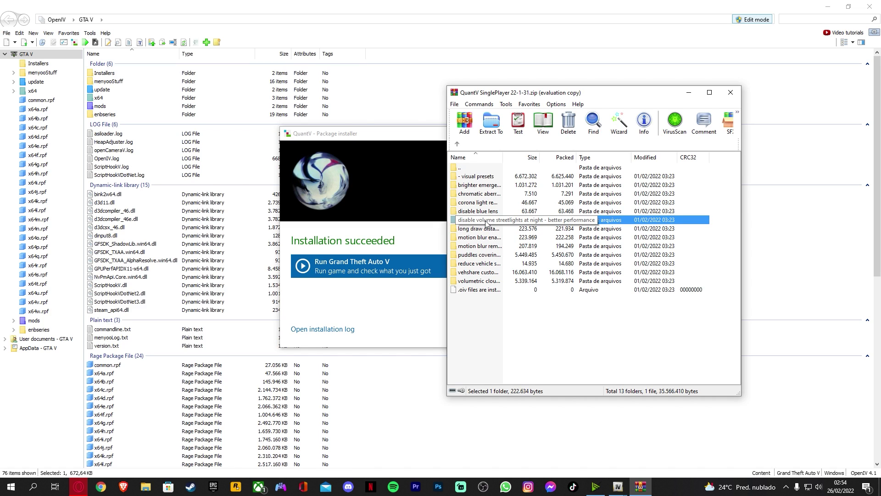
{"action": "left_click", "coordinate": [499, 272]}
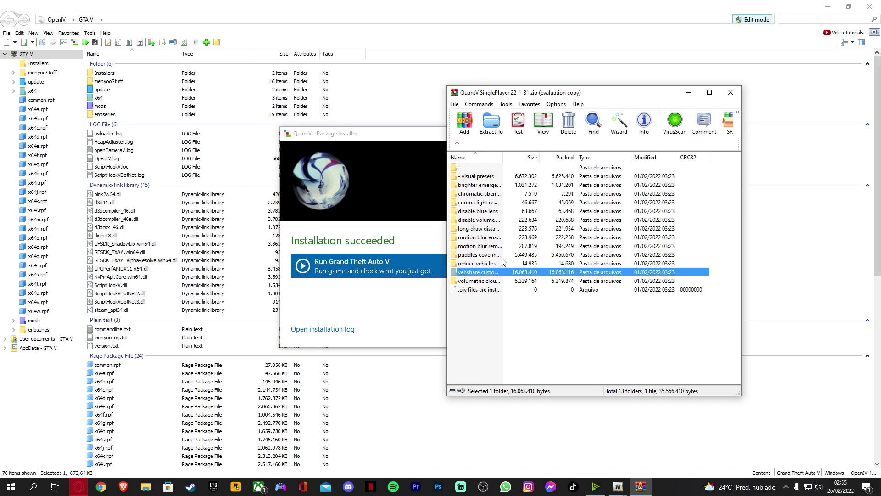
{"action": "left_click", "coordinate": [489, 256]}
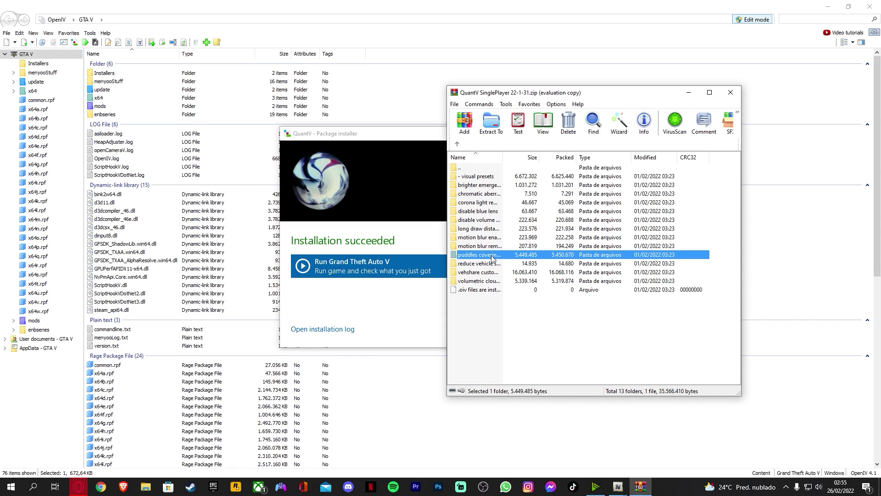
- Examine the remaining optional preset folders, including vehshare custom, volumetric clouds (beta), brighter emergency lights and visual presets
{"action": "left_click", "coordinate": [493, 263]}
{"action": "left_click", "coordinate": [496, 272]}
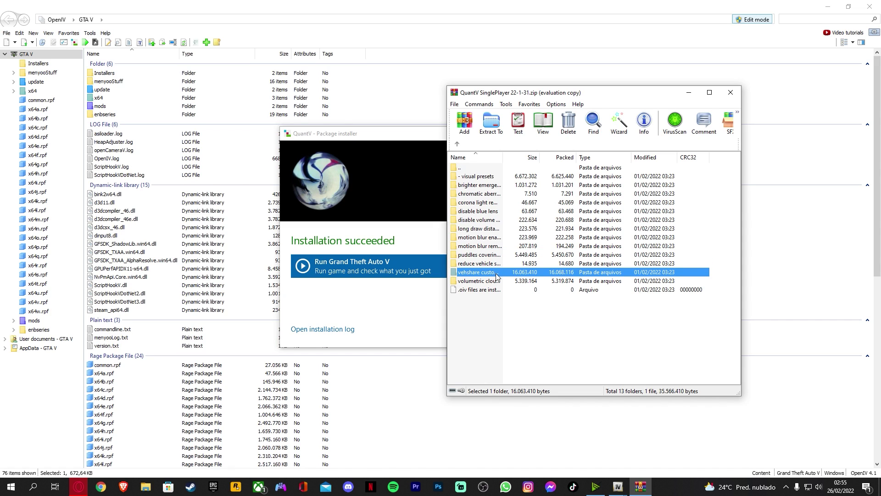
{"action": "left_click", "coordinate": [497, 281]}
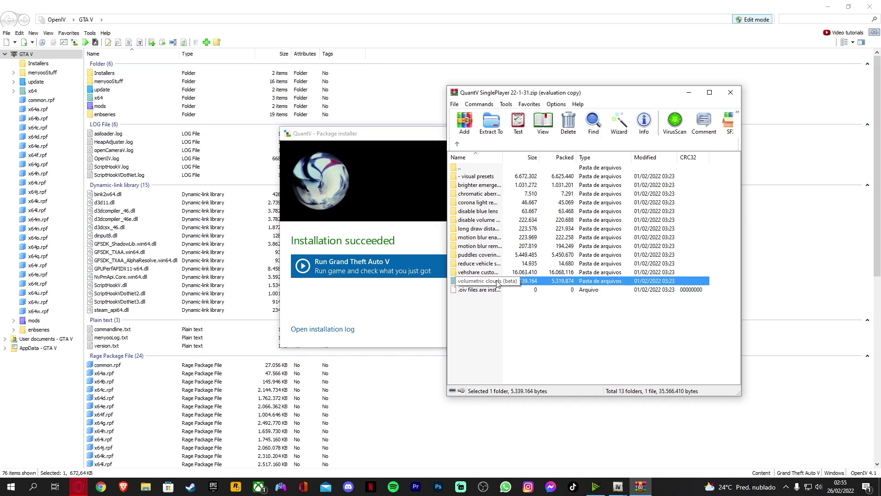
{"action": "left_click", "coordinate": [501, 229]}
{"action": "left_click", "coordinate": [495, 221]}
{"action": "left_click", "coordinate": [488, 204]}
{"action": "left_click", "coordinate": [486, 185]}
{"action": "left_click", "coordinate": [482, 176]}
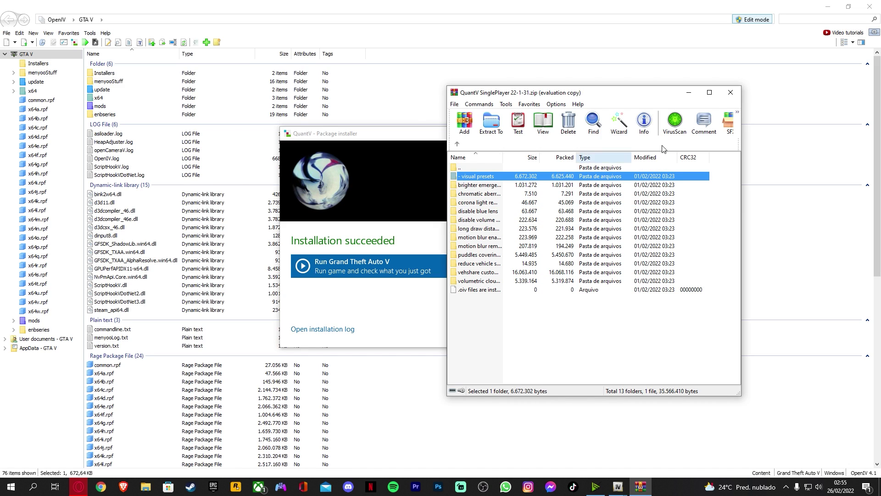
- Close the QuantV archive and the finished package installer, and minimize OpenIV to show the desktop
{"action": "left_click", "coordinate": [730, 92]}
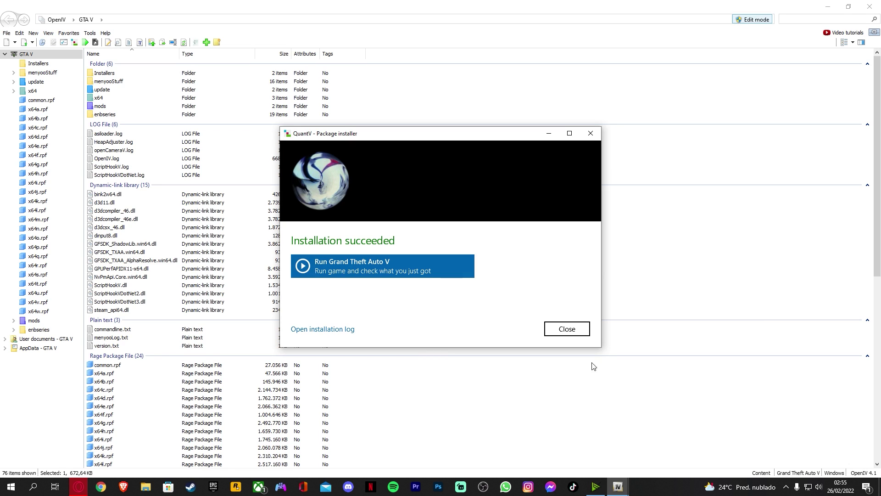
{"action": "left_click", "coordinate": [567, 330]}
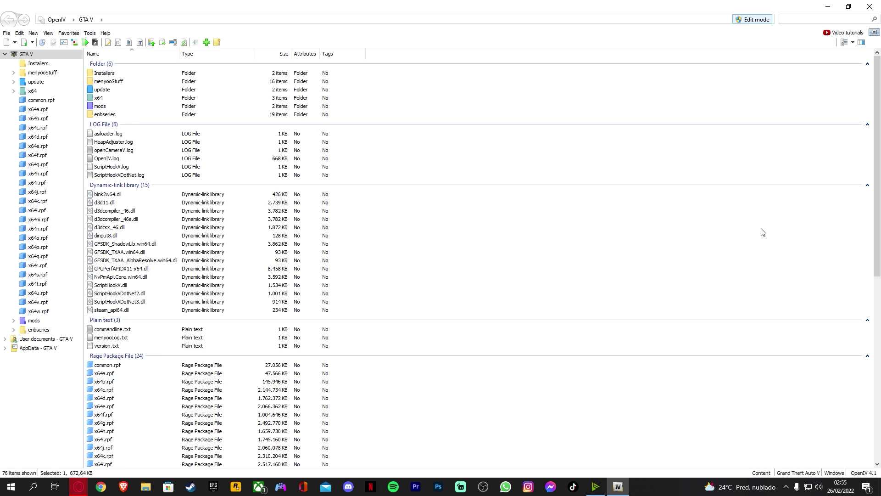
{"action": "left_click", "coordinate": [828, 8]}
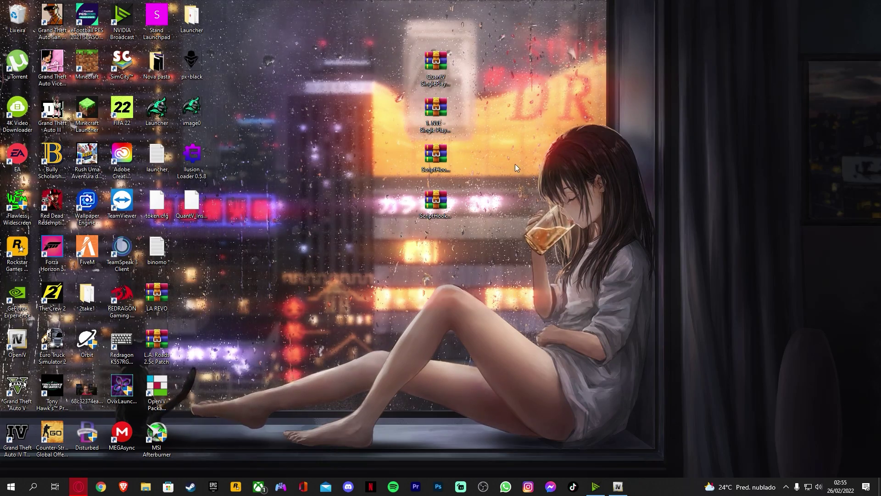
- Extract NaturalVision Installer.oiv from the 1. NVE - Single Player Package archive to the desktop and close the archive
{"action": "left_click", "coordinate": [432, 118]}
{"action": "double_click", "coordinate": [433, 118]}
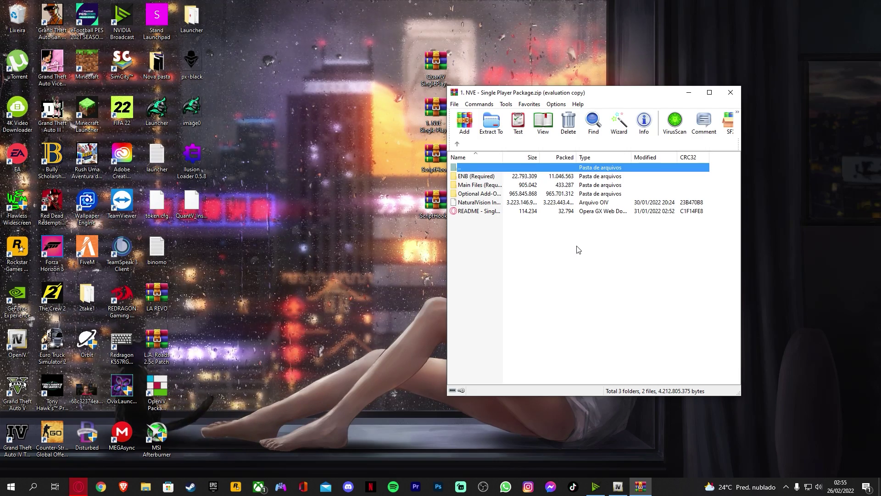
{"action": "left_click", "coordinate": [486, 203]}
{"action": "left_click_drag", "start_coordinate": [551, 206], "coordinate": [188, 251]}
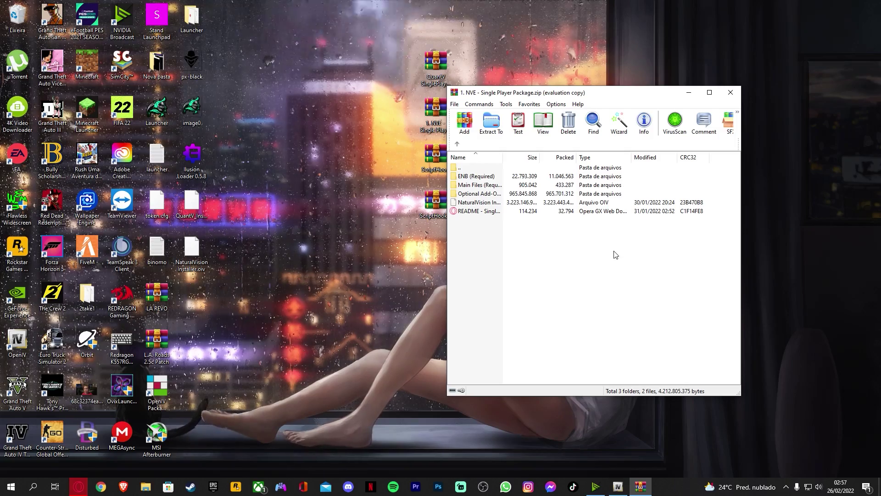
{"action": "left_click", "coordinate": [192, 253]}
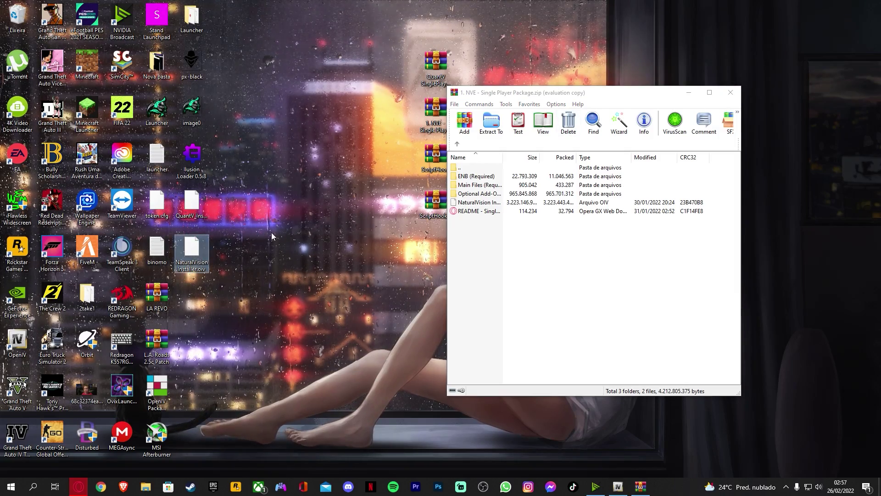
{"action": "left_click", "coordinate": [731, 93]}
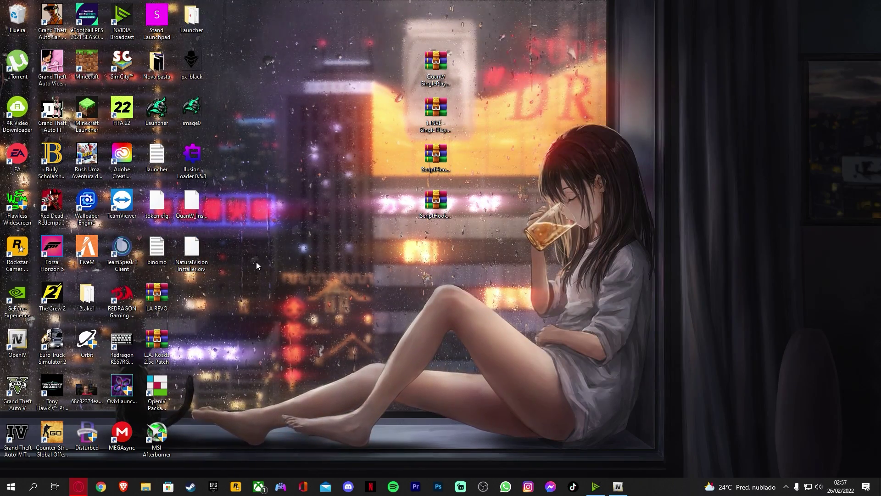
- Rename the extracted NaturalVision Installer.oiv on the desktop to NaturalVision Installer.rar and accept the extension change
{"action": "right_click", "coordinate": [194, 253]}
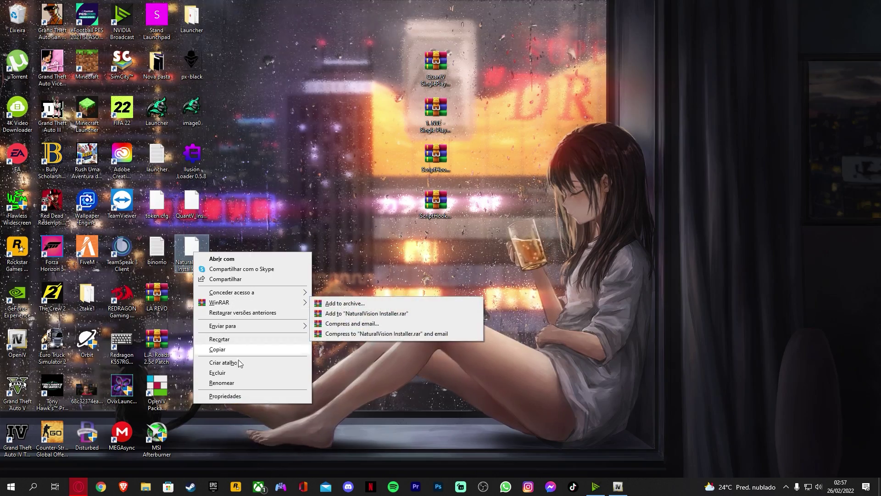
{"action": "left_click", "coordinate": [221, 383]}
{"action": "key", "text": "End"}
{"action": "key", "text": "BackSpace"}
{"action": "key", "text": "BackSpace"}
{"action": "key", "text": "BackSpace"}
{"action": "type", "text": "rar"}
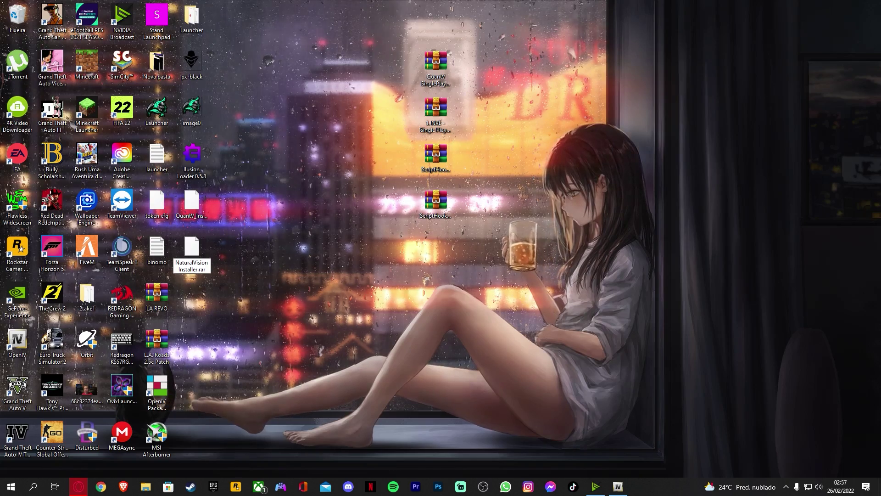
{"action": "key", "text": "Return"}
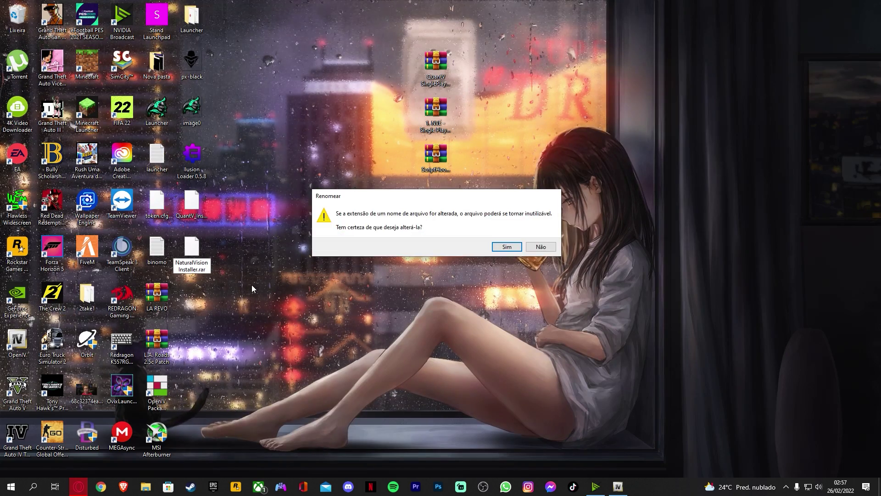
{"action": "left_click", "coordinate": [506, 250]}
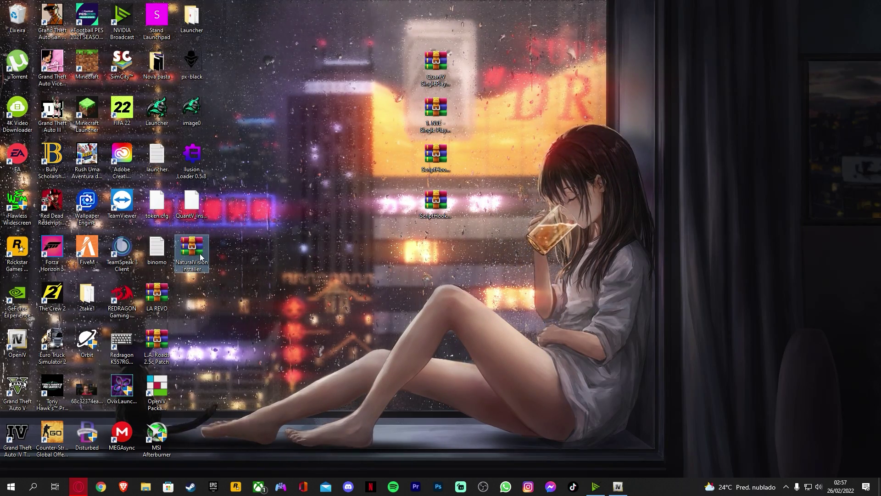
{"action": "left_click", "coordinate": [262, 257]}
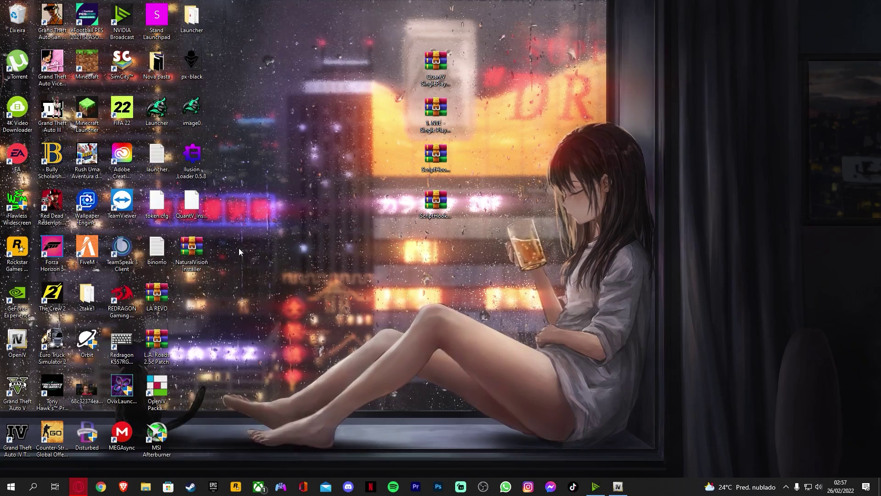
- Open the NaturalVision Installer.rar archive, dismiss the license reminder and browse to content > mod
{"action": "left_click", "coordinate": [202, 250]}
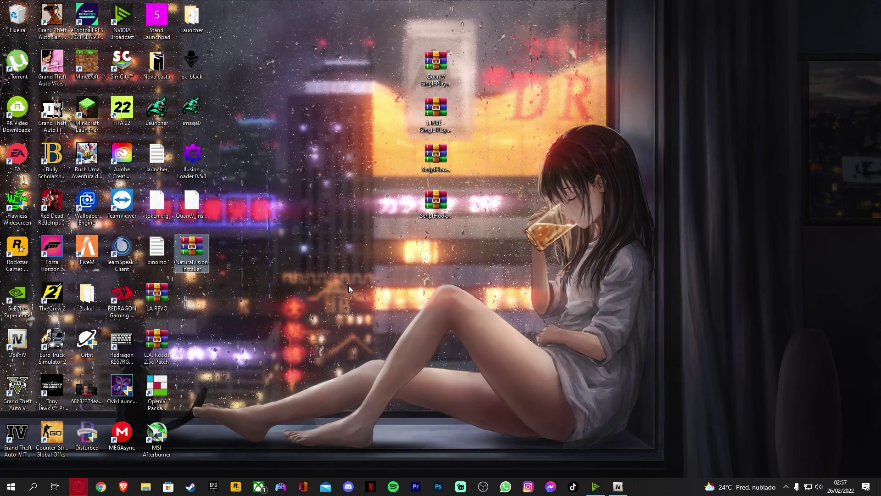
{"action": "key", "text": "Return"}
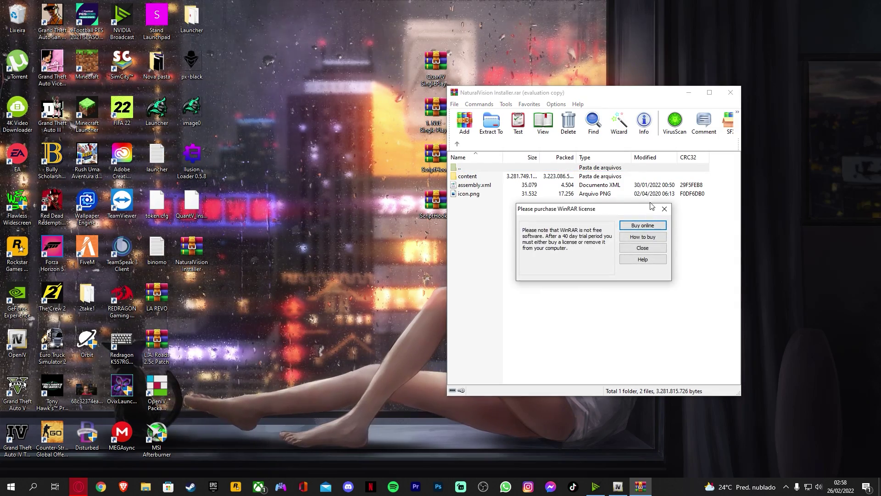
{"action": "key", "text": "Escape"}
{"action": "double_click", "coordinate": [475, 177]}
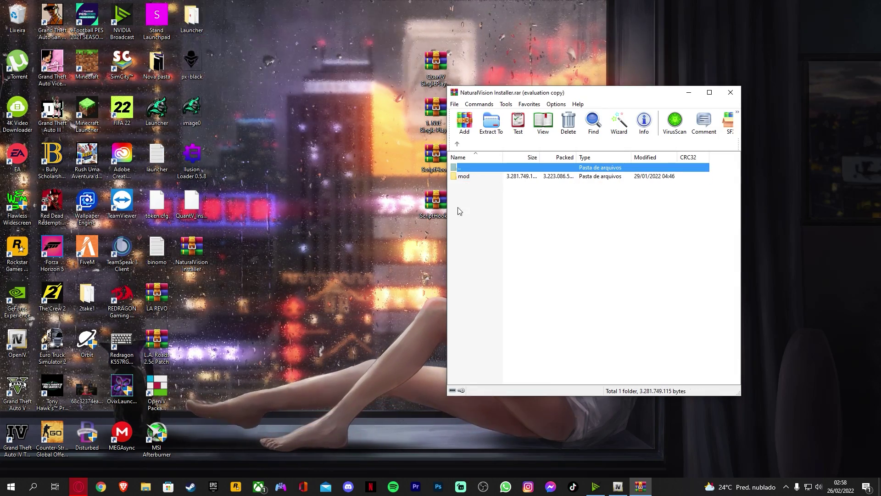
{"action": "double_click", "coordinate": [475, 177]}
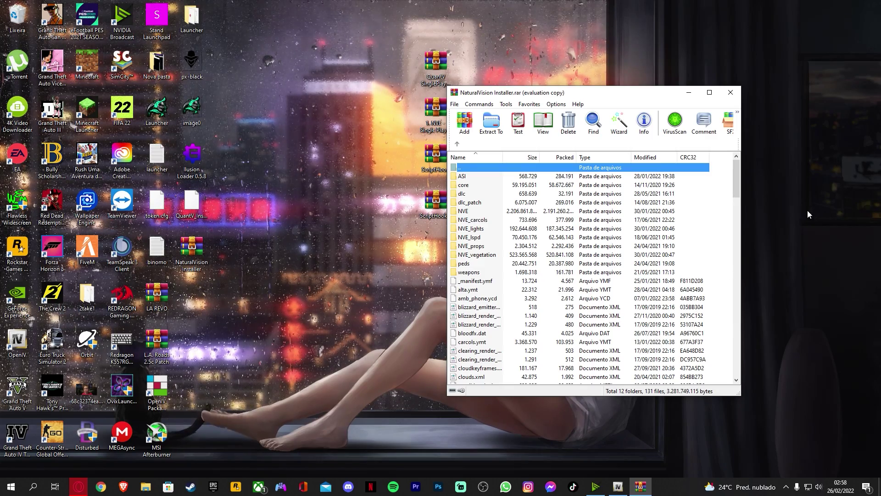
- Switch to OpenIV and browse to the mods > update > x64 > dlcpacks folder
{"action": "left_click", "coordinate": [618, 487]}
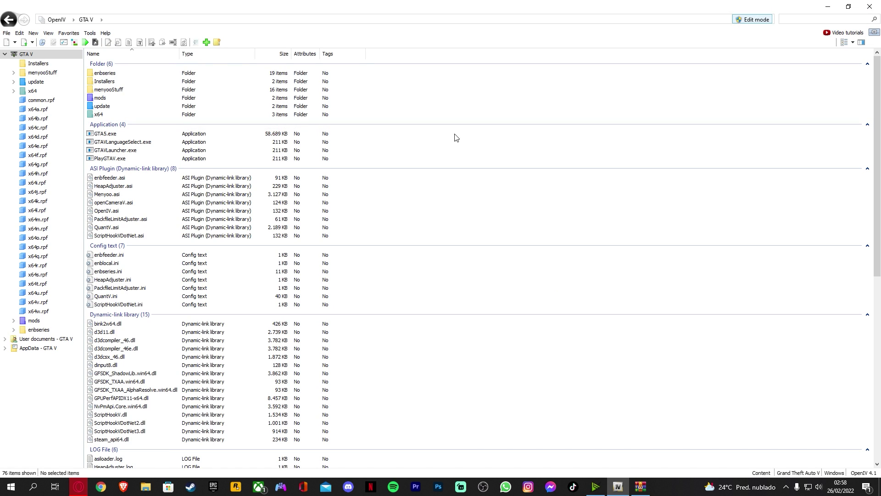
{"action": "double_click", "coordinate": [108, 98]}
{"action": "left_click", "coordinate": [113, 73]}
{"action": "double_click", "coordinate": [113, 74]}
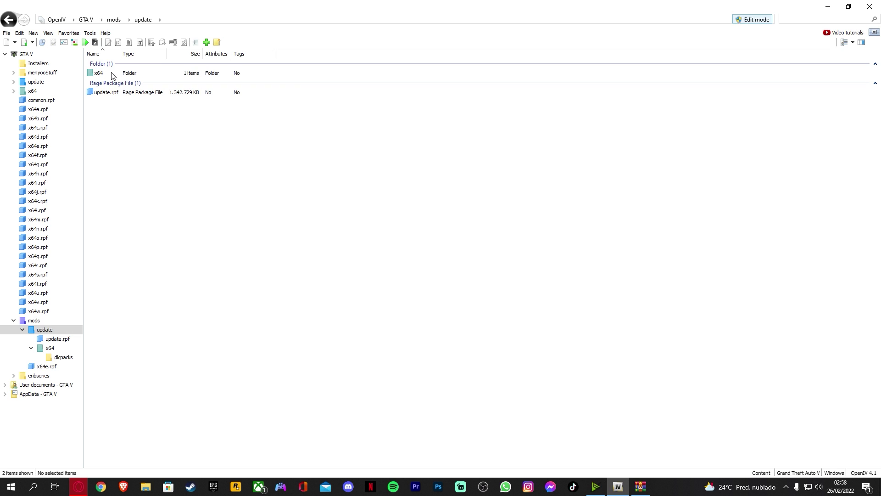
{"action": "double_click", "coordinate": [134, 74]}
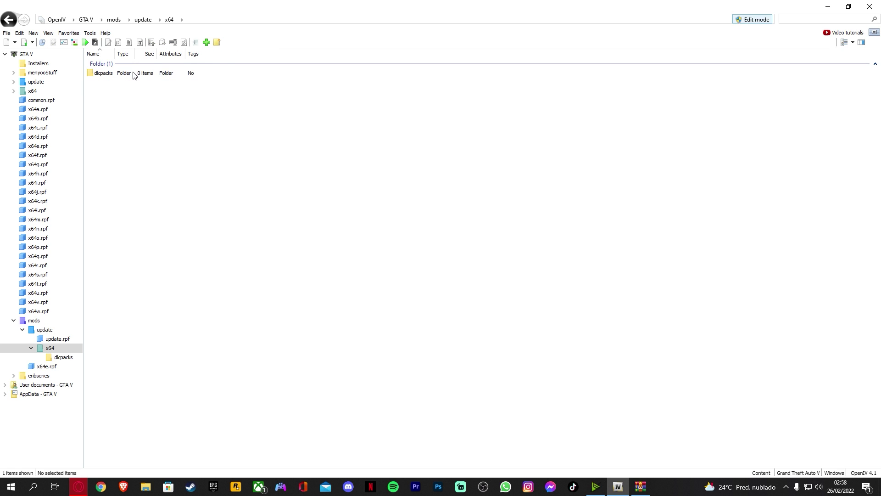
{"action": "double_click", "coordinate": [135, 74]}
- Copy the NVE, NVE_lights and NVE_vegetation folders from the NaturalVision Installer archive into dlcpacks in OpenIV
{"action": "left_click", "coordinate": [641, 487]}
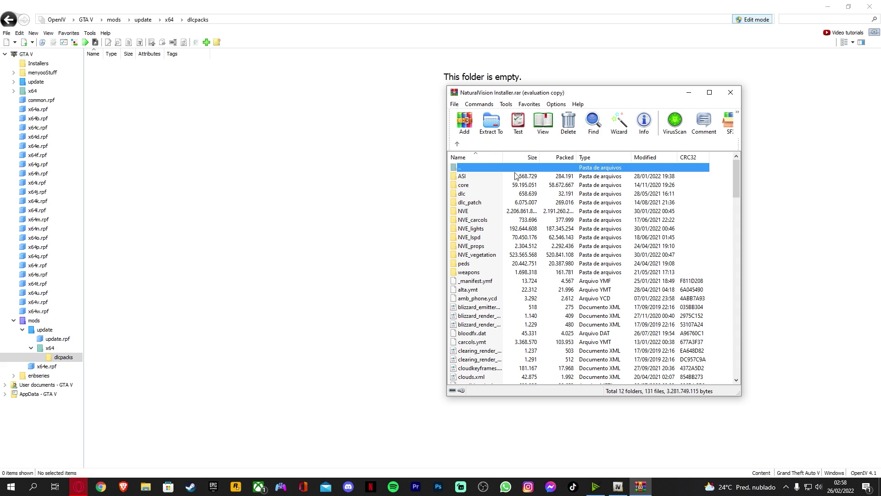
{"action": "left_click", "coordinate": [468, 214]}
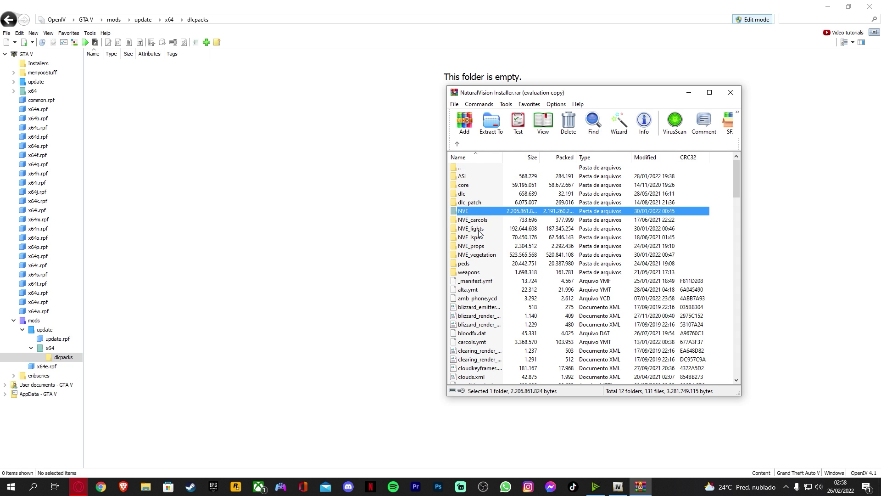
{"action": "left_click", "coordinate": [474, 230], "text": "ctrl"}
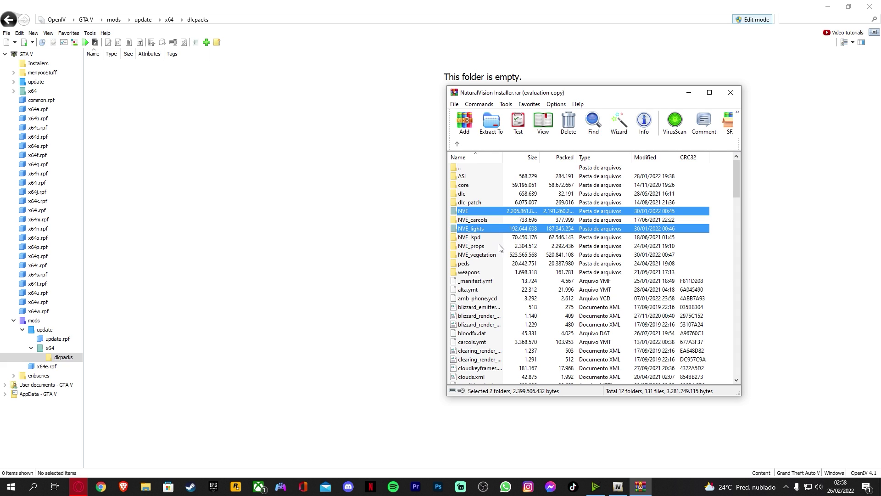
{"action": "left_click", "coordinate": [513, 254], "text": "ctrl"}
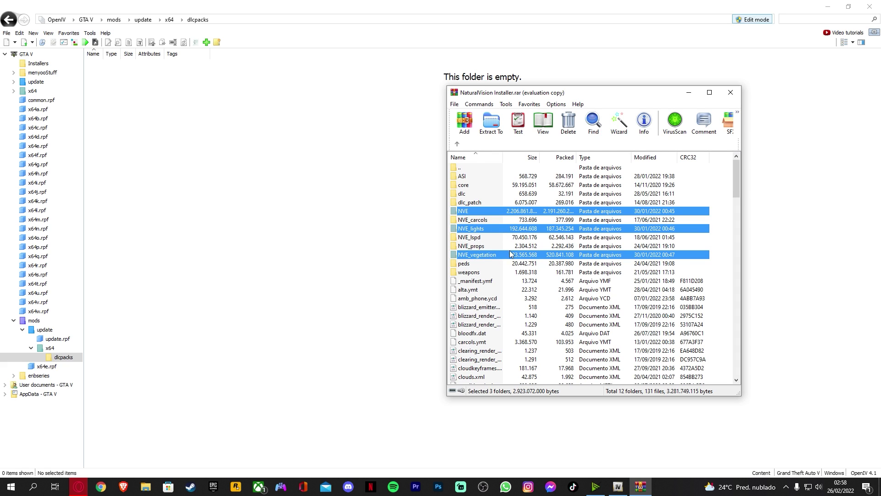
{"action": "left_click_drag", "start_coordinate": [494, 228], "coordinate": [257, 179]}
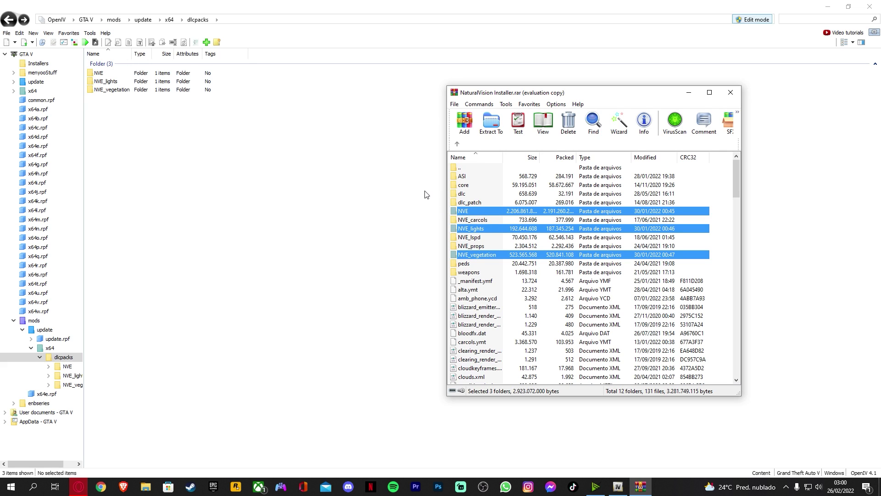
- Return to the GTA V root and browse to mods > update > update.rpf > common > data
{"action": "left_click", "coordinate": [27, 54]}
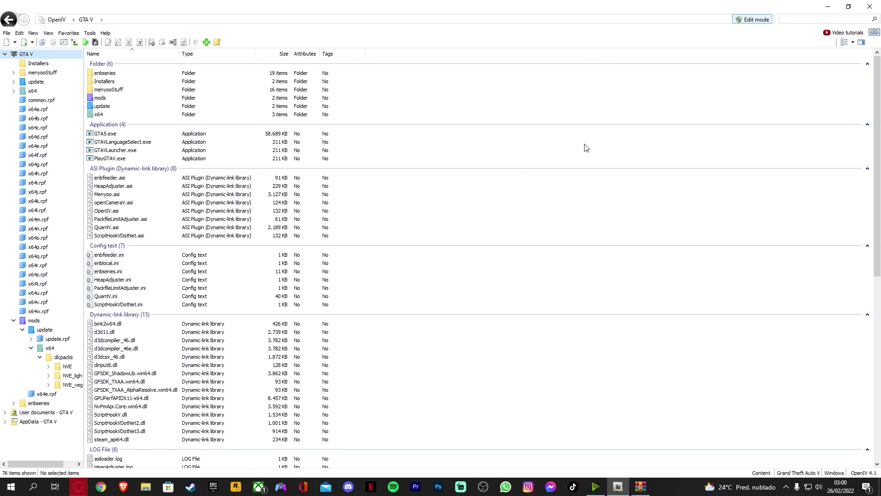
{"action": "double_click", "coordinate": [140, 99]}
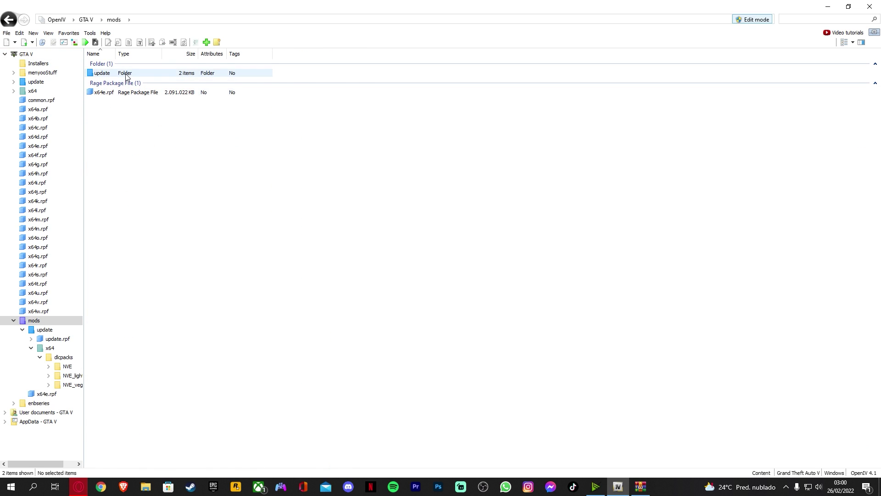
{"action": "double_click", "coordinate": [127, 75]}
{"action": "double_click", "coordinate": [133, 93]}
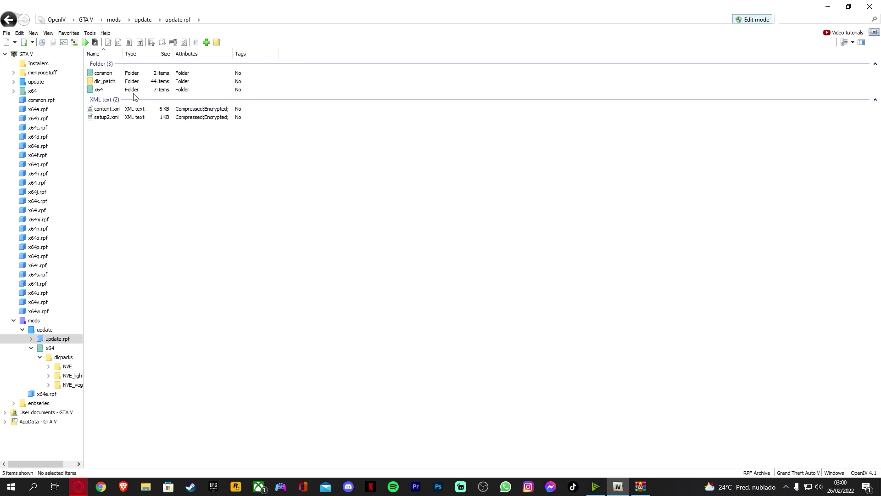
{"action": "double_click", "coordinate": [132, 75]}
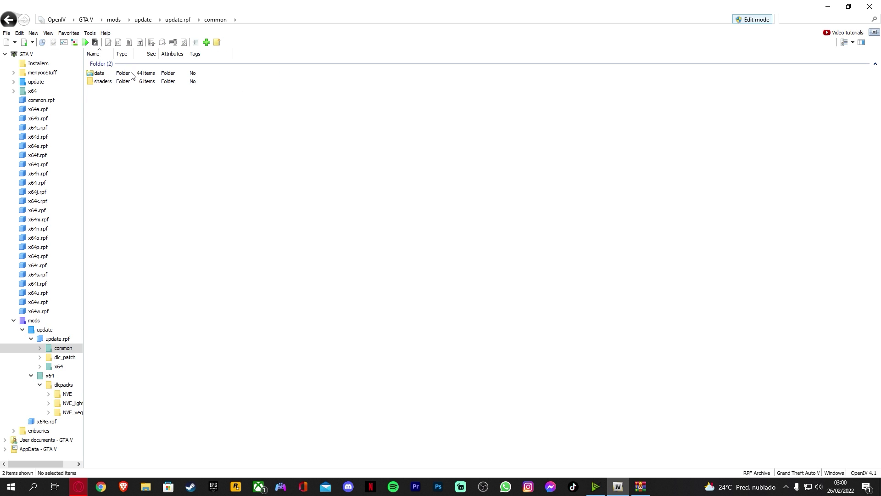
{"action": "double_click", "coordinate": [132, 76]}
- Open dlclist.xml from the data folder for editing
{"action": "scroll", "coordinate": [312, 193], "scroll_direction": "down", "scroll_amount": 1}
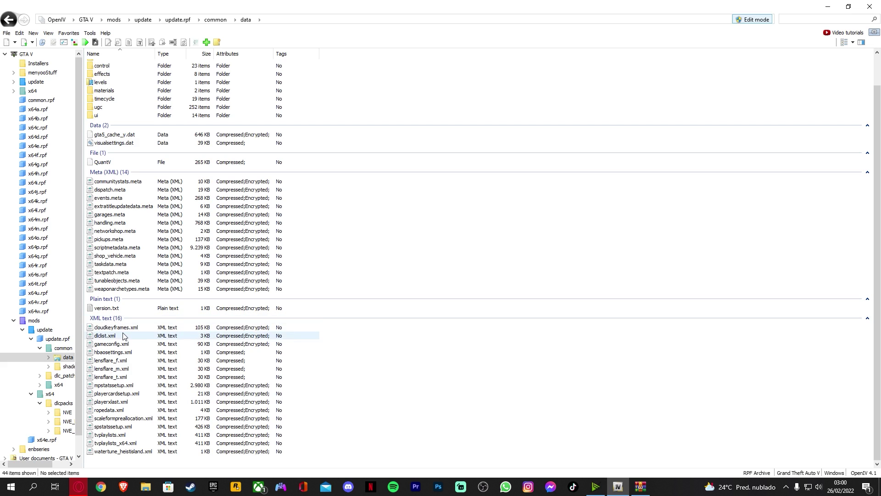
{"action": "left_click", "coordinate": [122, 338]}
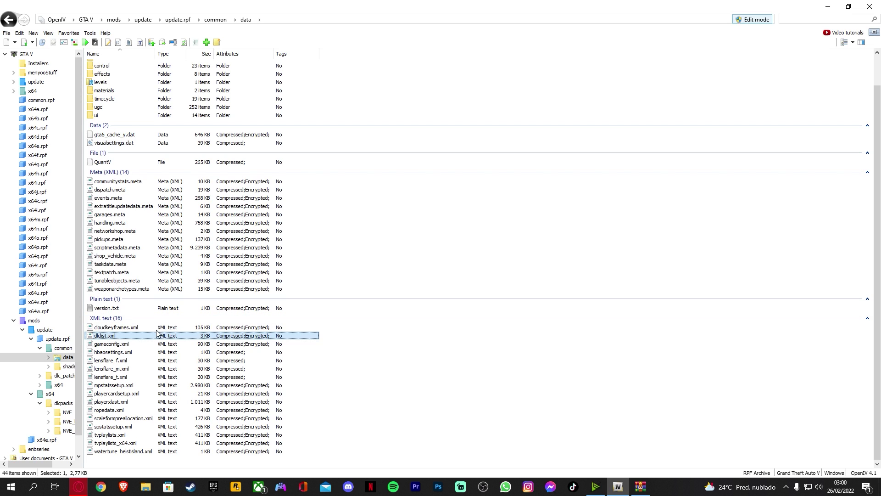
{"action": "right_click", "coordinate": [114, 338]}
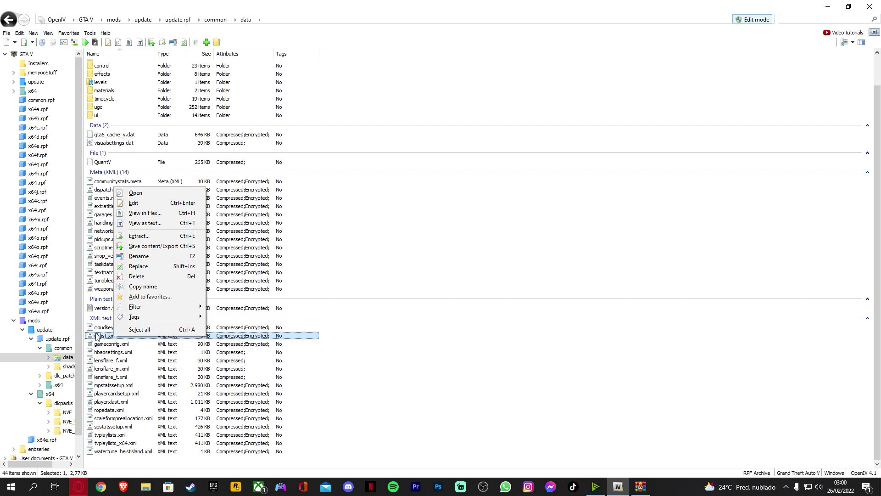
{"action": "left_click", "coordinate": [146, 203]}
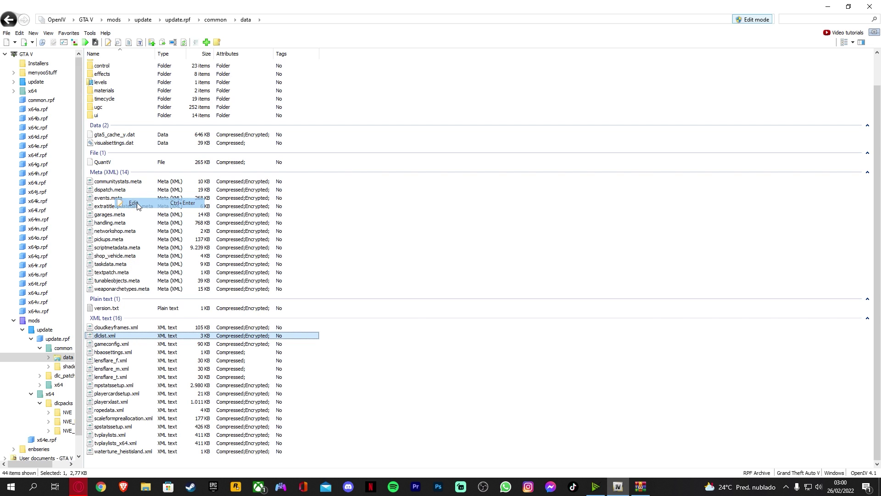
- Copy the patchday26ng item, the last entry of the Paths list in dlclist.xml
{"action": "left_click_drag", "start_coordinate": [632, 211], "coordinate": [632, 312]}
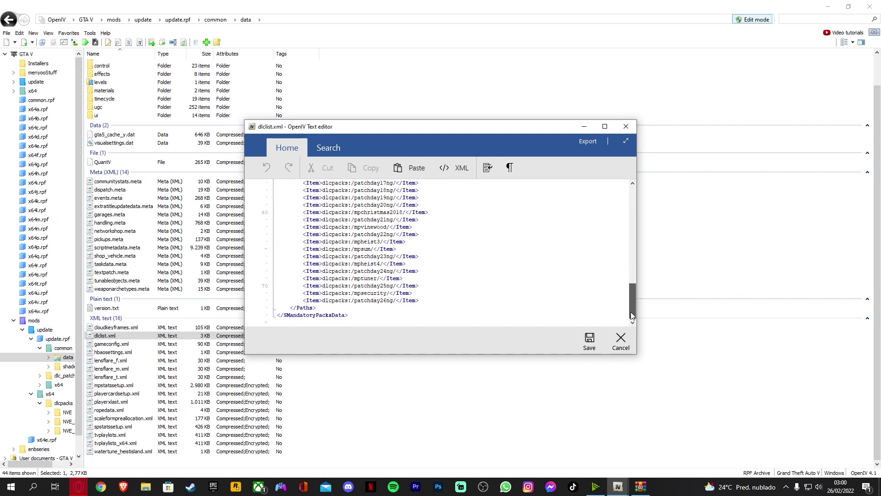
{"action": "left_click", "coordinate": [428, 303]}
{"action": "left_click_drag", "start_coordinate": [428, 303], "coordinate": [303, 303]}
{"action": "right_click", "coordinate": [316, 305]}
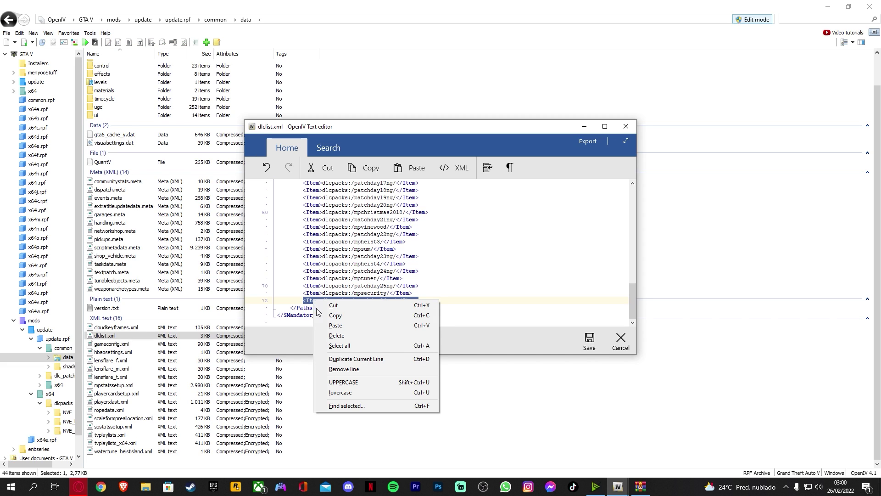
{"action": "left_click", "coordinate": [336, 315]}
- Paste three copies of the patchday26ng item on new lines below the original, before the closing Paths tag
{"action": "left_click", "coordinate": [428, 297]}
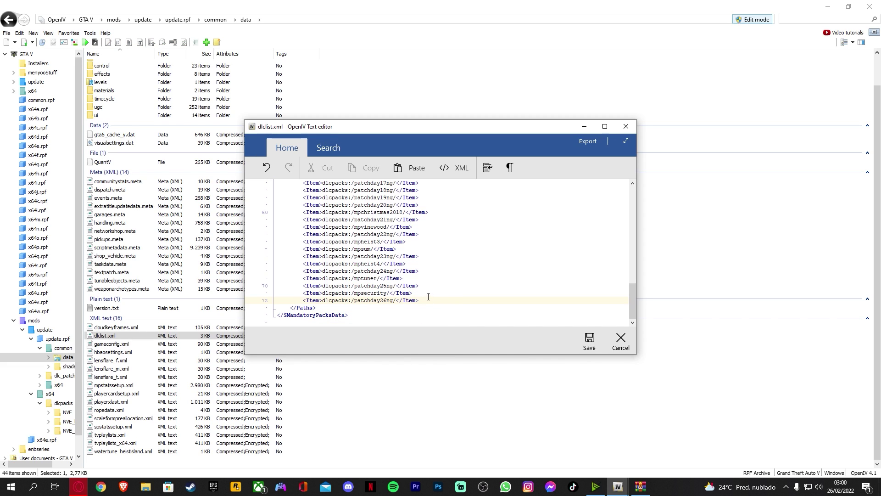
{"action": "key", "text": "Return"}
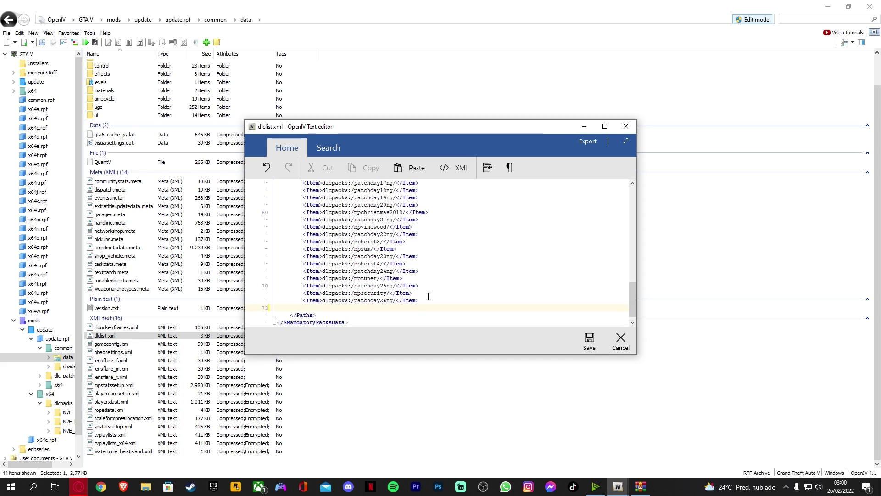
{"action": "key", "text": "ctrl+v"}
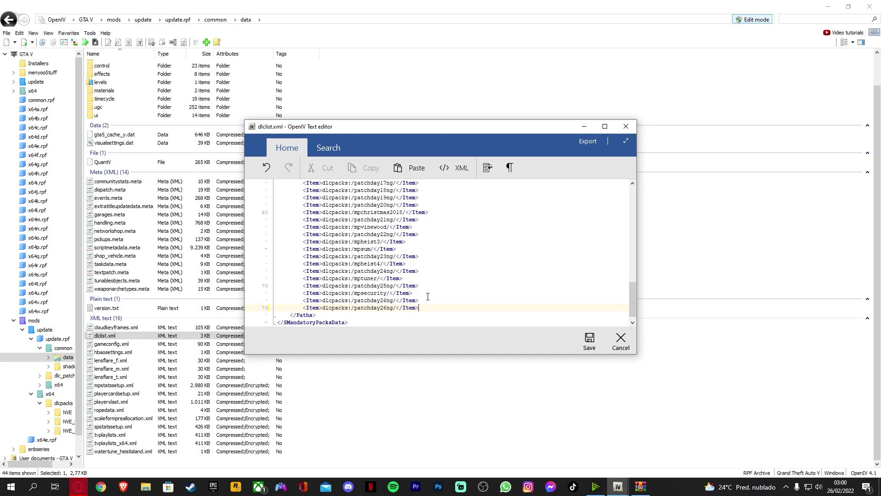
{"action": "key", "text": "Return"}
{"action": "key", "text": "ctrl+v"}
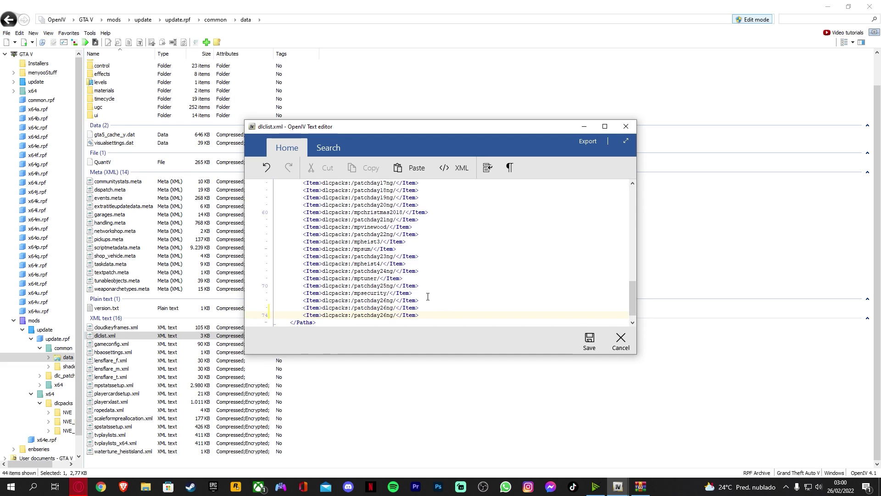
{"action": "key", "text": "Return"}
{"action": "key", "text": "ctrl+v"}
{"action": "scroll", "coordinate": [410, 289], "scroll_direction": "down", "scroll_amount": 1}
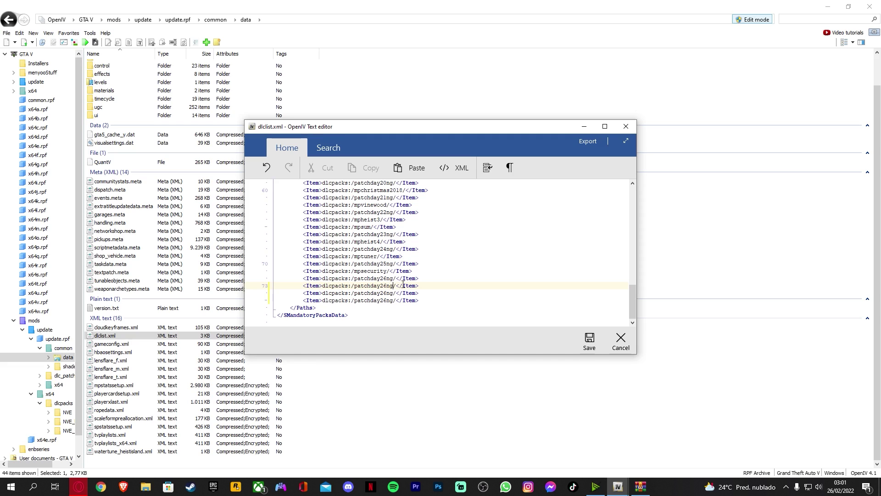
- Delete the patchday26ng name from the three pasted lines, keeping dlcpacks:// and the Item tags in each
{"action": "key", "text": "BackSpace"}
{"action": "key", "text": "BackSpace"}
{"action": "key", "text": "BackSpace"}
{"action": "key", "text": "BackSpace"}
{"action": "key", "text": "BackSpace"}
{"action": "key", "text": "BackSpace"}
{"action": "key", "text": "BackSpace"}
{"action": "key", "text": "BackSpace"}
{"action": "key", "text": "BackSpace"}
{"action": "key", "text": "BackSpace"}
{"action": "key", "text": "BackSpace"}
{"action": "key", "text": "BackSpace"}
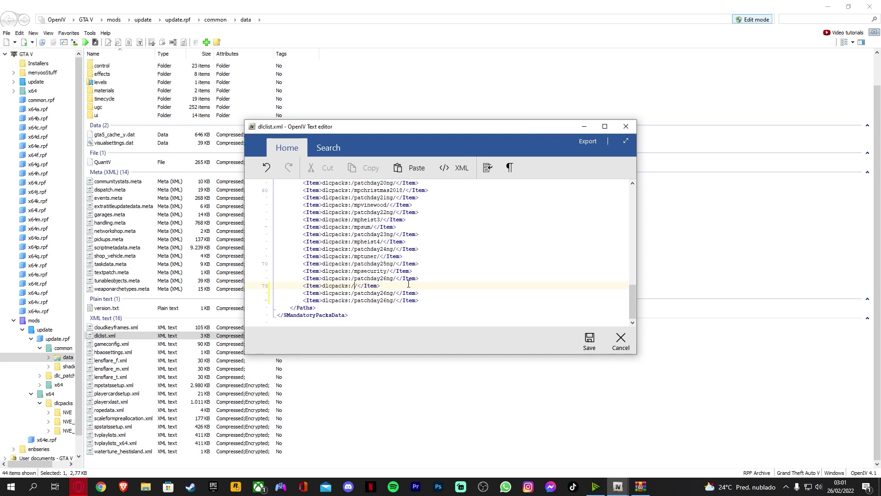
{"action": "key", "text": "BackSpace"}
{"action": "key", "text": "BackSpace"}
{"action": "key", "text": "BackSpace"}
{"action": "key", "text": "BackSpace"}
{"action": "key", "text": "BackSpace"}
{"action": "key", "text": "BackSpace"}
{"action": "key", "text": "BackSpace"}
{"action": "key", "text": "BackSpace"}
{"action": "key", "text": "BackSpace"}
{"action": "key", "text": "BackSpace"}
{"action": "key", "text": "BackSpace"}
{"action": "key", "text": "BackSpace"}
{"action": "double_click", "coordinate": [394, 299]}
{"action": "left_click", "coordinate": [408, 290]}
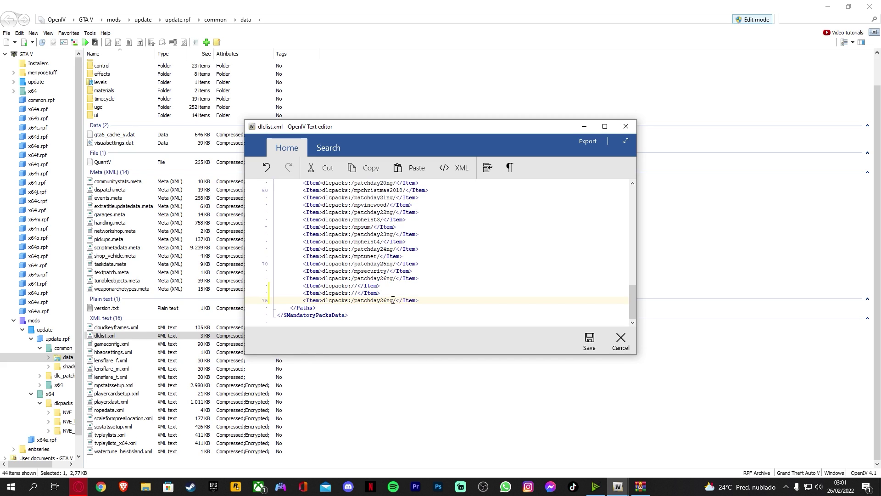
{"action": "key", "text": "BackSpace"}
{"action": "key", "text": "BackSpace"}
{"action": "key", "text": "BackSpace"}
{"action": "key", "text": "BackSpace"}
{"action": "key", "text": "BackSpace"}
{"action": "key", "text": "BackSpace"}
{"action": "key", "text": "BackSpace"}
{"action": "key", "text": "BackSpace"}
{"action": "key", "text": "BackSpace"}
{"action": "key", "text": "BackSpace"}
{"action": "key", "text": "BackSpace"}
{"action": "key", "text": "BackSpace"}
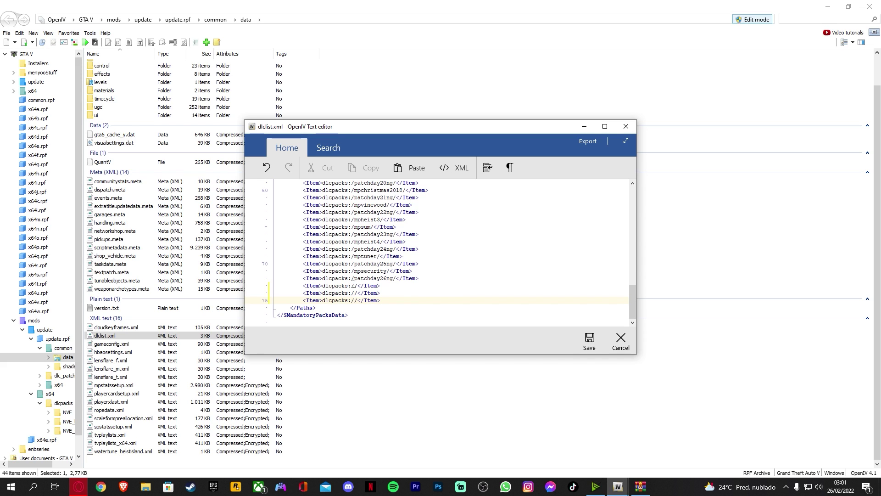
- Copy the NVE folder name from the NaturalVision Installer archive into the first blank dlcpacks line of dlclist.xml
{"action": "left_click", "coordinate": [640, 487]}
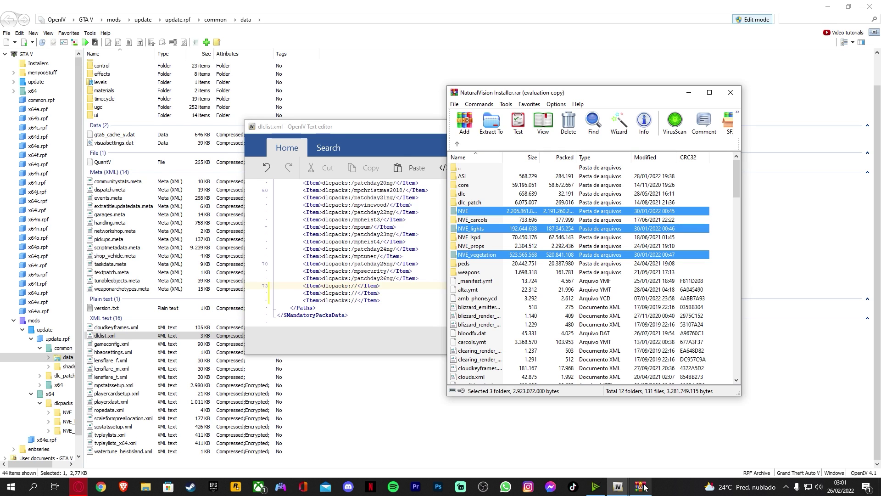
{"action": "left_click", "coordinate": [466, 212]}
{"action": "right_click", "coordinate": [463, 215]}
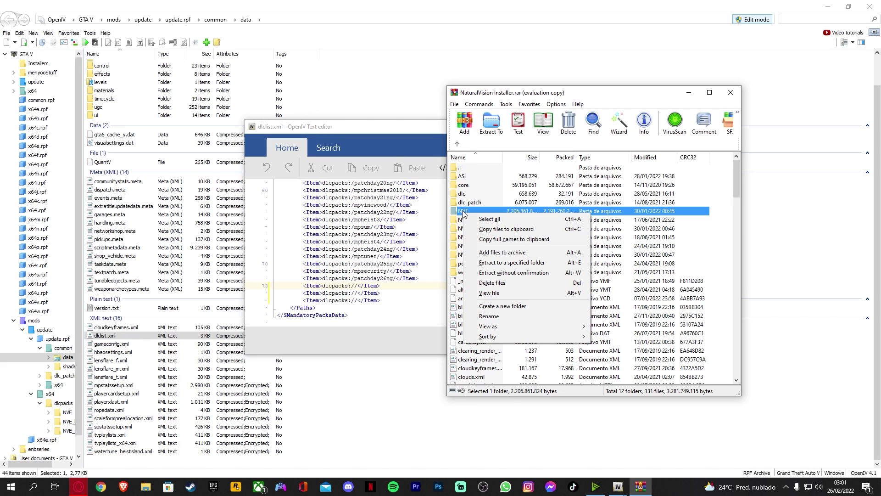
{"action": "left_click", "coordinate": [505, 316]}
{"action": "key", "text": "ctrl+c"}
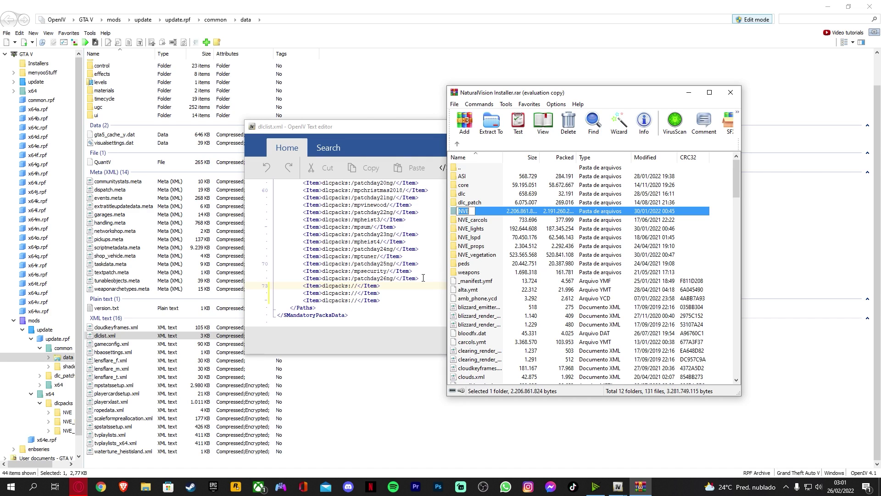
{"action": "left_click", "coordinate": [370, 277]}
{"action": "key", "text": "ctrl+v"}
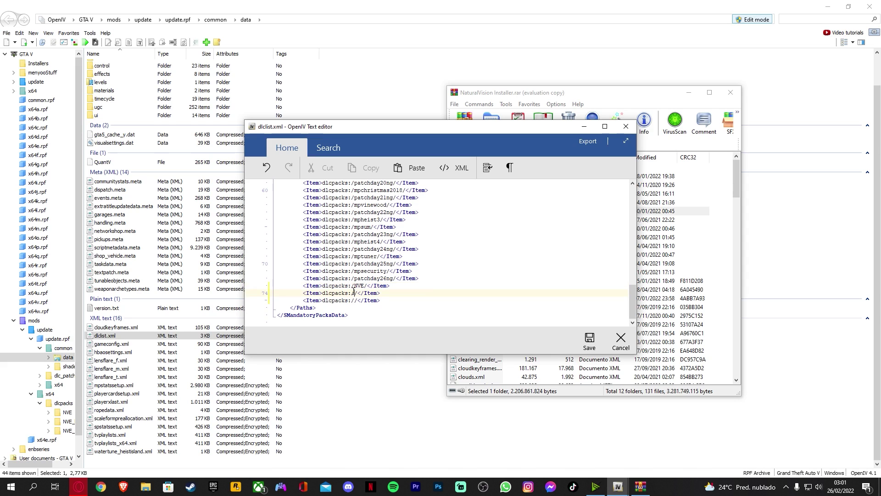
- Copy the NVE_lights folder name from the archive into the second blank dlcpacks line
{"action": "left_click", "coordinate": [641, 487]}
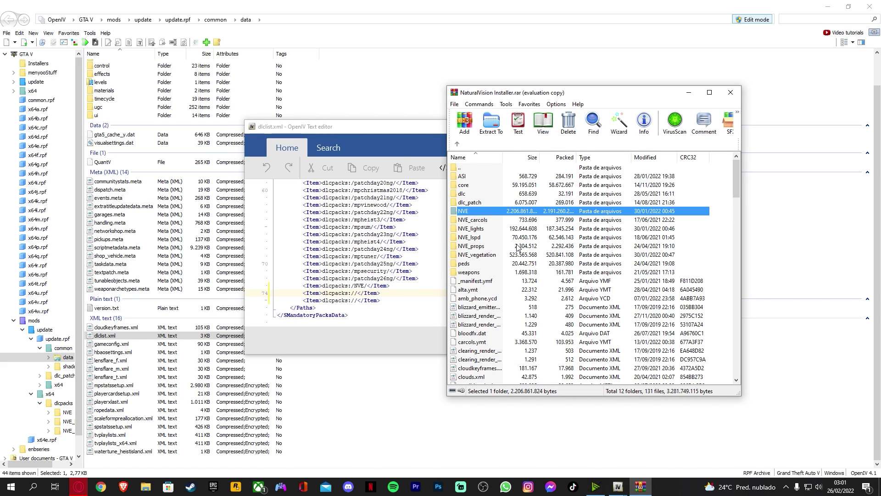
{"action": "left_click", "coordinate": [481, 229]}
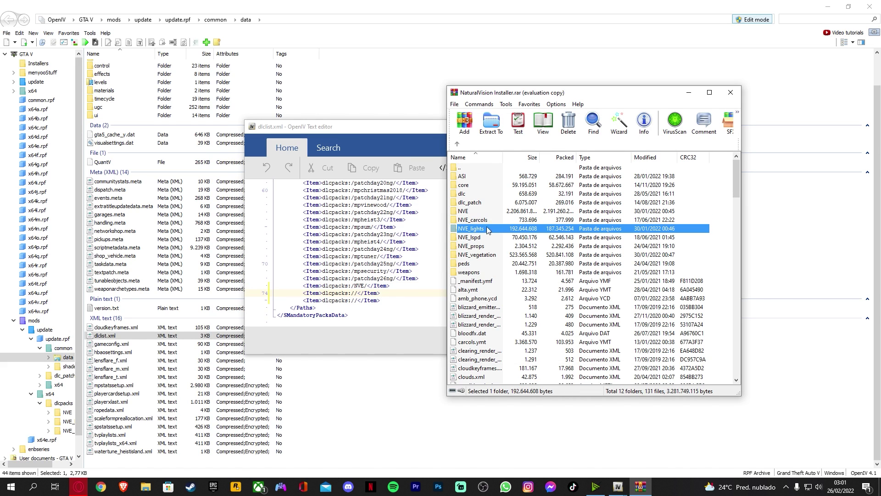
{"action": "right_click", "coordinate": [466, 231]}
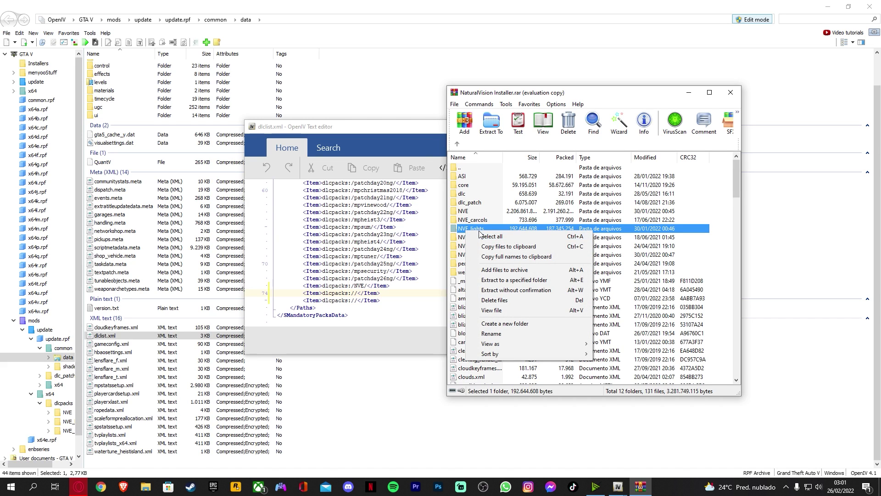
{"action": "left_click", "coordinate": [500, 333]}
{"action": "right_click", "coordinate": [480, 228]}
{"action": "left_click", "coordinate": [500, 257]}
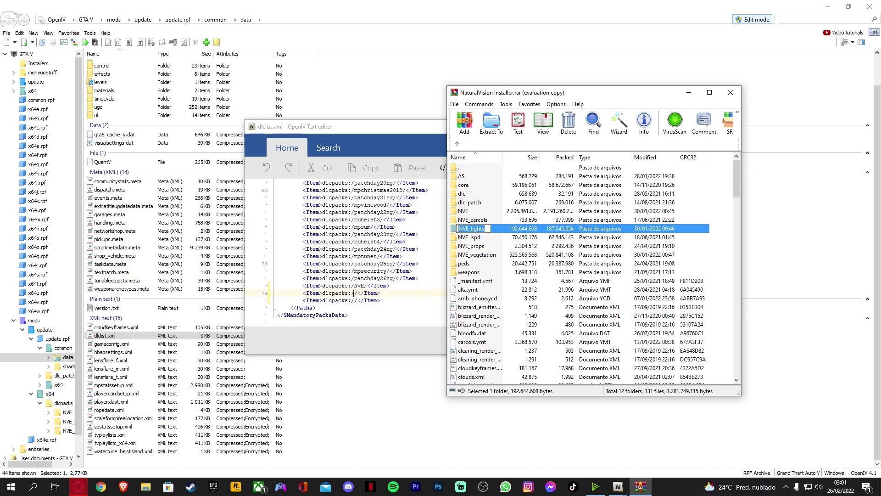
{"action": "left_click", "coordinate": [354, 293]}
{"action": "key", "text": "ctrl+v"}
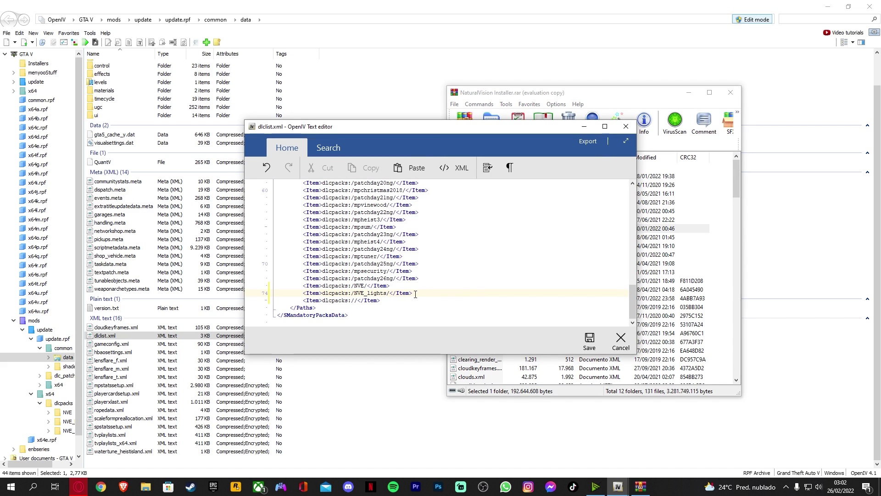
- Copy the NVE_vegetation folder name from the archive into the third blank dlcpacks line and save dlclist.xml
{"action": "left_click", "coordinate": [354, 301]}
{"action": "left_click", "coordinate": [640, 486]}
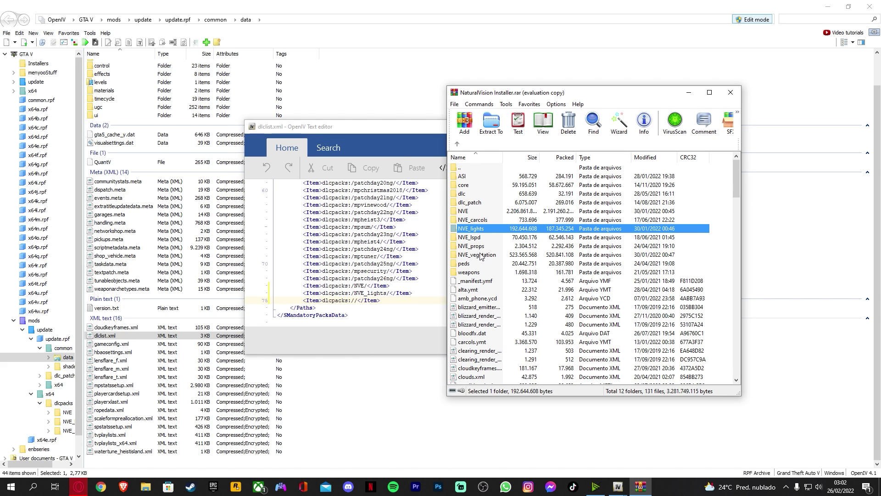
{"action": "left_click", "coordinate": [476, 257]}
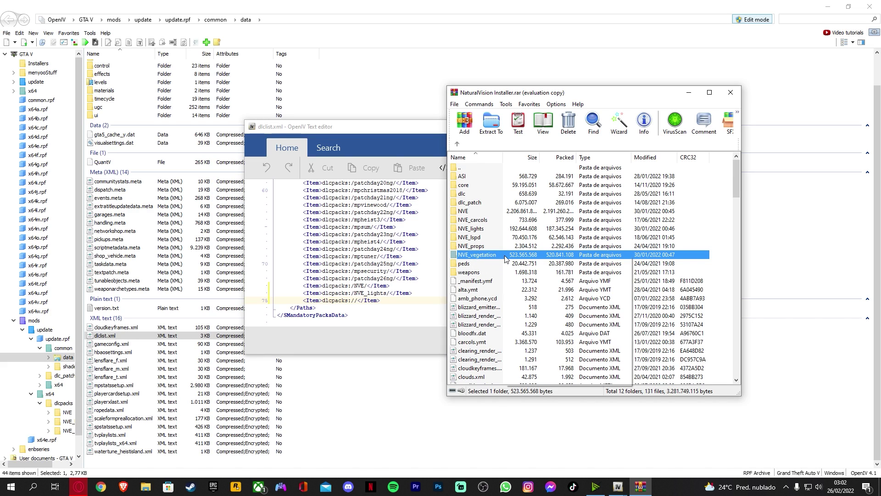
{"action": "right_click", "coordinate": [505, 259]}
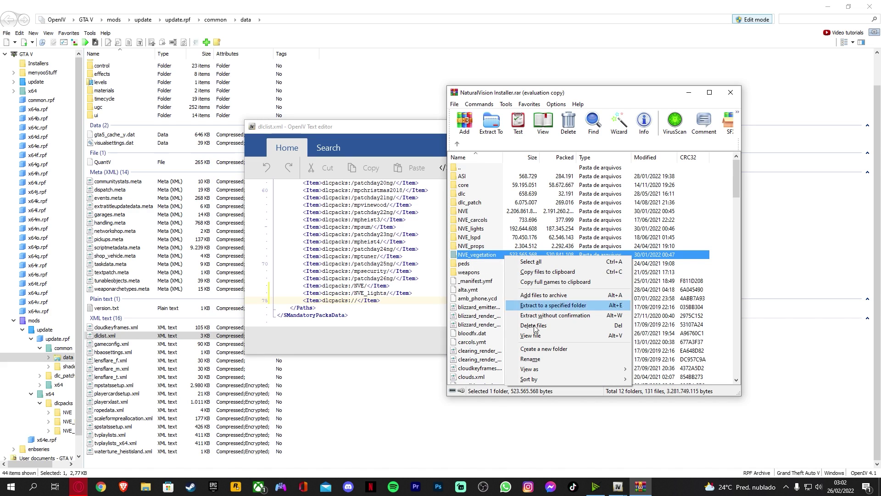
{"action": "left_click", "coordinate": [542, 359]}
{"action": "right_click", "coordinate": [477, 256]}
{"action": "left_click", "coordinate": [493, 284]}
{"action": "left_click", "coordinate": [353, 301]}
{"action": "key", "text": "ctrl+v"}
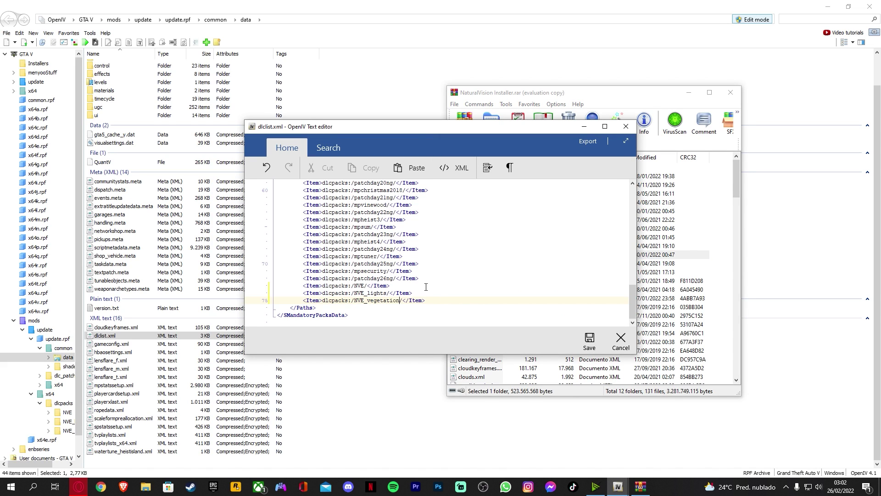
{"action": "left_click", "coordinate": [589, 341]}
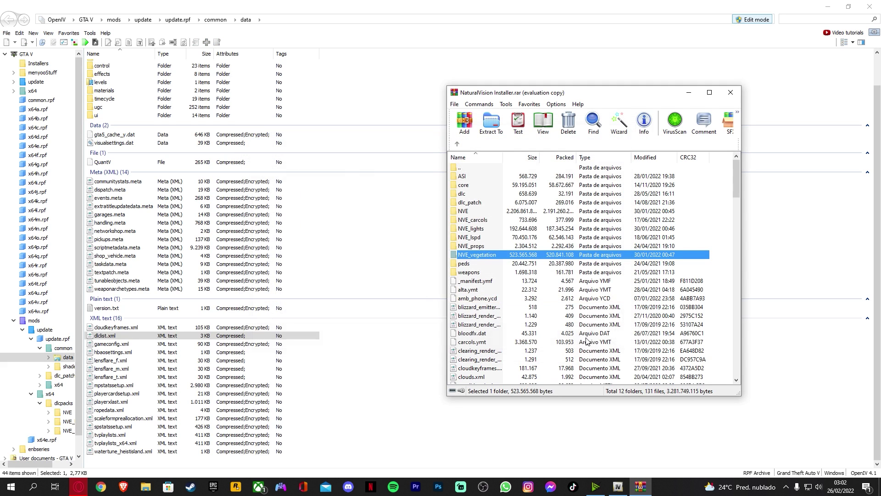
{"action": "left_click", "coordinate": [730, 93]}
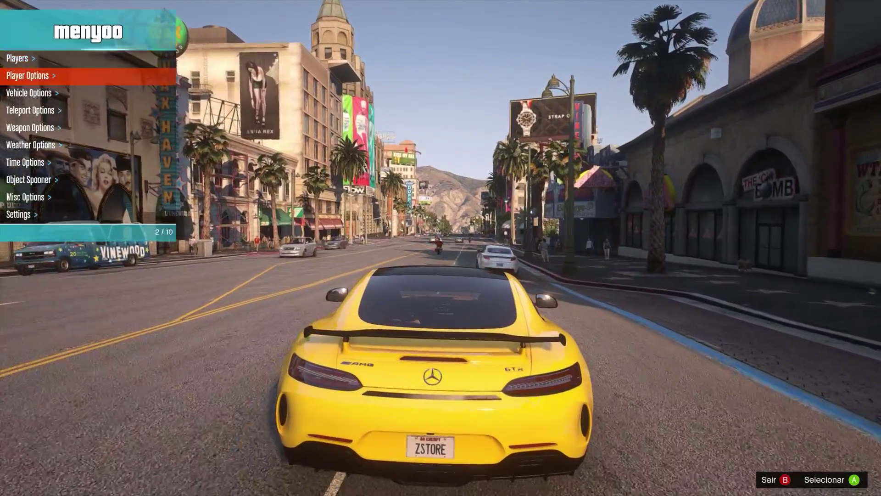
- In GTA V, view the weather choices in the Menyoo trainer and change the in-game time to night
{"action": "key", "text": "Down"}
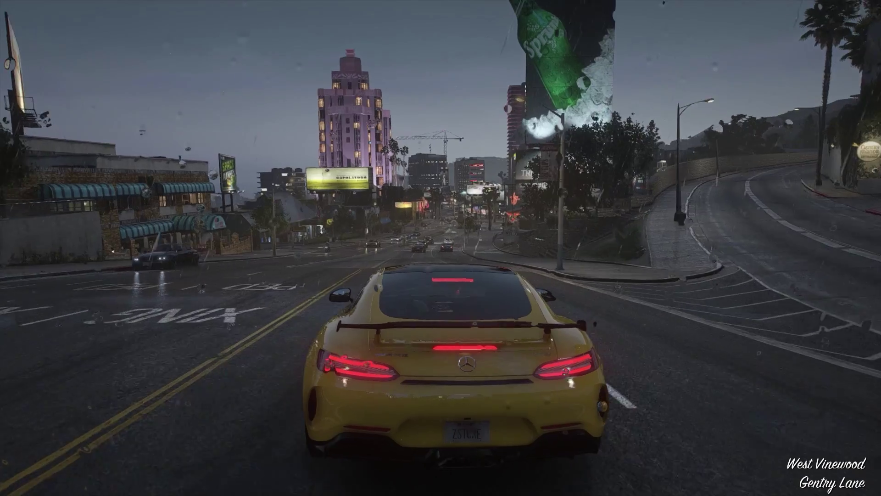
{"action": "key", "text": "F8"}
{"action": "key", "text": "Down"}
{"action": "key", "text": "Return"}
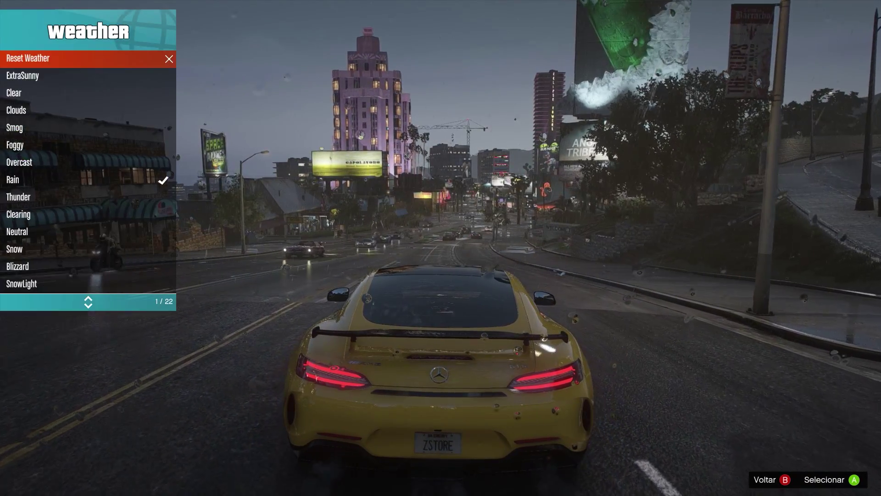
{"action": "key", "text": "BackSpace"}
{"action": "key", "text": "Down"}
{"action": "key", "text": "Return"}
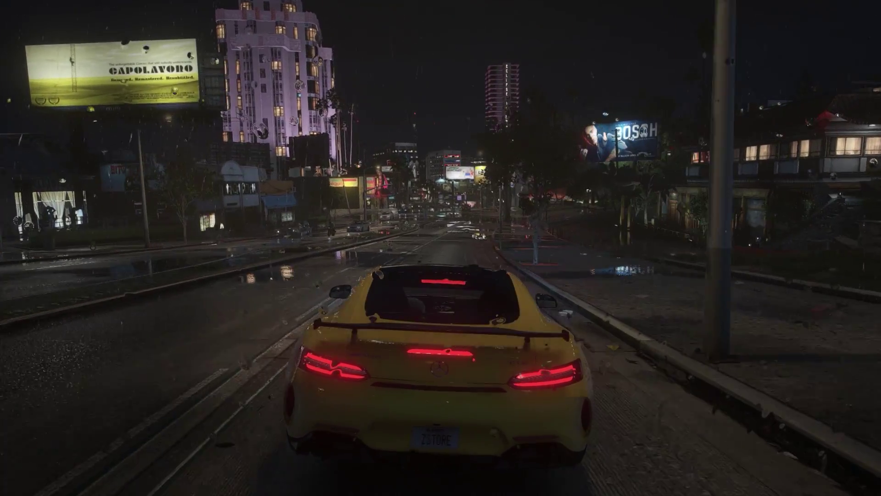
- Open the game map and set a waypoint on the Del Perro Freeway near Pacific Bluffs
{"action": "key", "text": "Escape"}
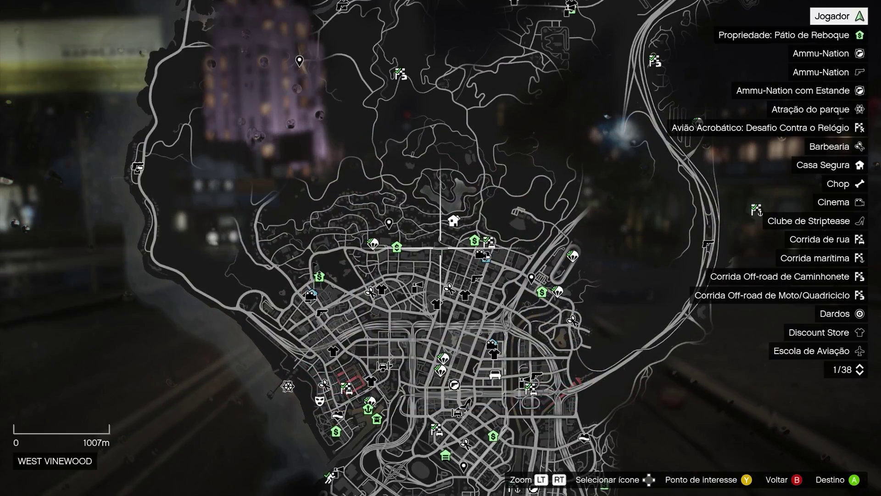
{"action": "key", "text": "Up"}
{"action": "key", "text": "Up"}
{"action": "key", "text": "Up"}
{"action": "key", "text": "Up"}
{"action": "key", "text": "Up"}
{"action": "key", "text": "Down"}
{"action": "key", "text": "Down"}
{"action": "key", "text": "Down"}
{"action": "key", "text": "Down"}
{"action": "key", "text": "Down"}
{"action": "key", "text": "Down"}
{"action": "key", "text": "Right"}
{"action": "key", "text": "Right"}
{"action": "key", "text": "Right"}
{"action": "key", "text": "Right"}
{"action": "key", "text": "Right"}
{"action": "key", "text": "Right"}
{"action": "key", "text": "Right"}
{"action": "key", "text": "Right"}
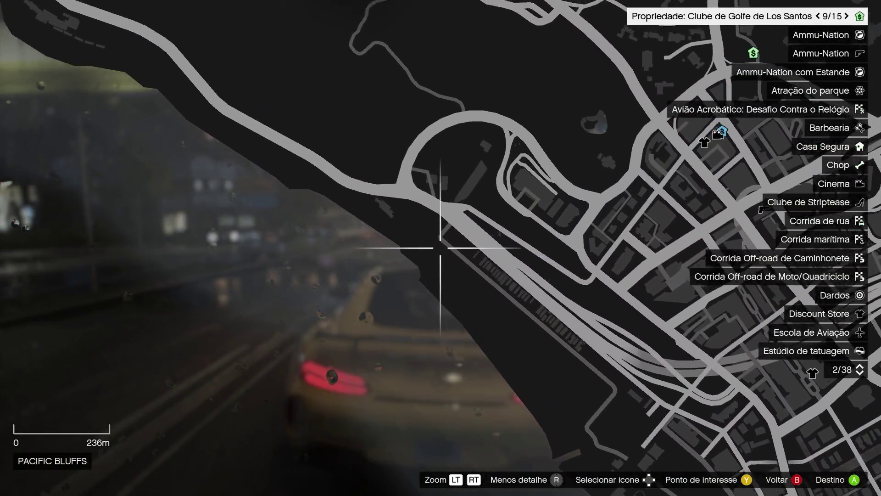
{"action": "key", "text": "w"}
{"action": "key", "text": "Return"}
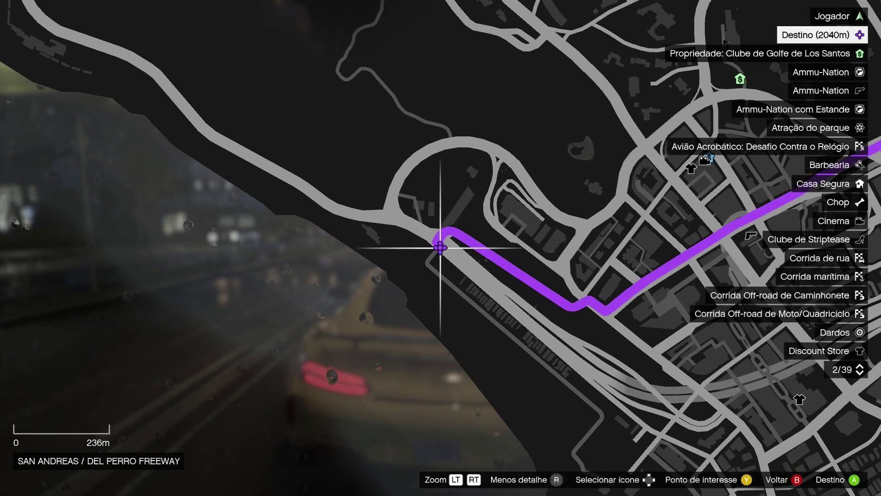
- Close the map and teleport the car to the waypoint with Menyoo's teleport options
{"action": "key", "text": "Escape"}
{"action": "key", "text": "F8"}
{"action": "key", "text": "Down"}
{"action": "key", "text": "Down"}
{"action": "key", "text": "Down"}
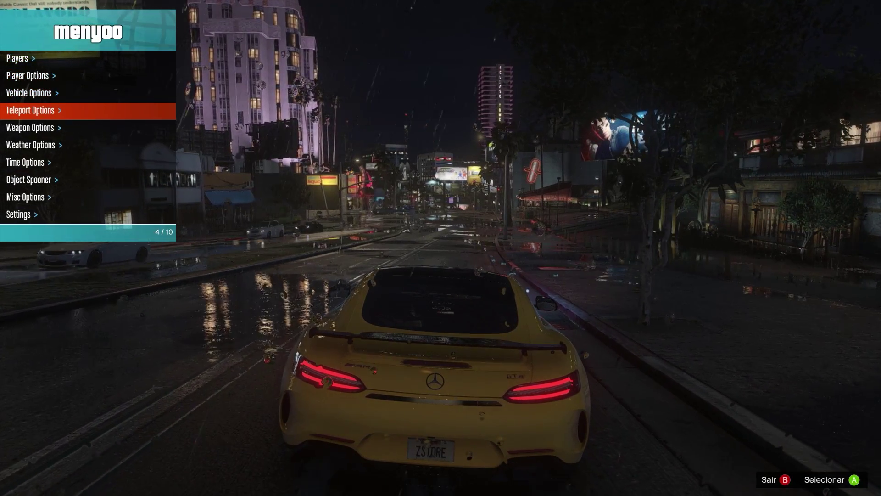
{"action": "key", "text": "Return"}
{"action": "key", "text": "Down"}
{"action": "key", "text": "Return"}
{"action": "key", "text": "BackSpace"}
{"action": "key", "text": "BackSpace"}
{"action": "key", "text": "BackSpace"}
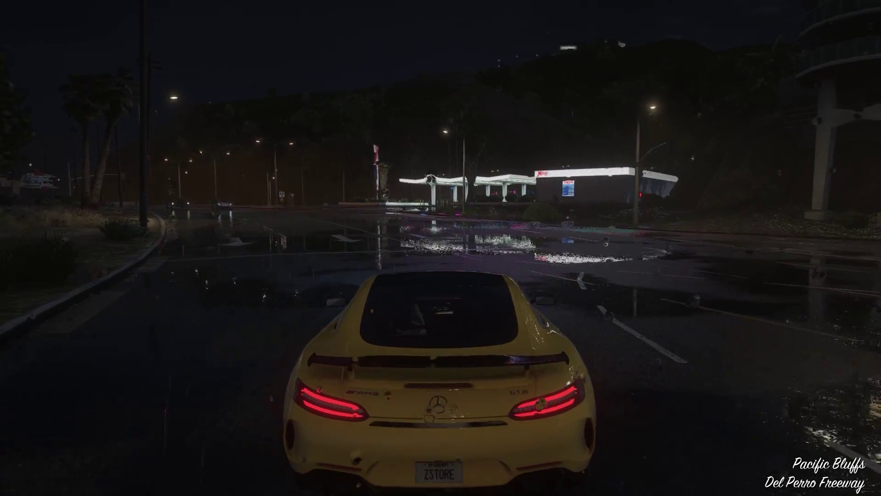